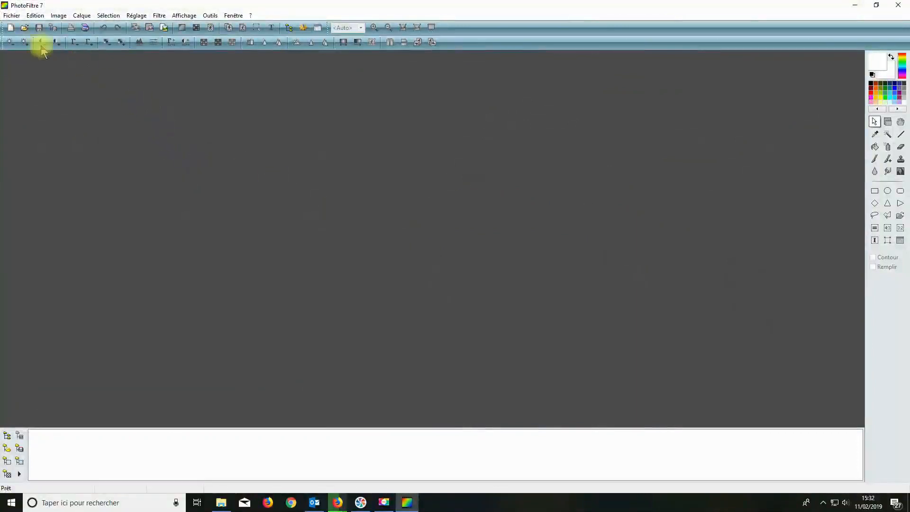
# Step: Start a new image 12 cm wide and 10 cm high with a resolution of 100 pixels/cm
pyautogui.click(11, 29)
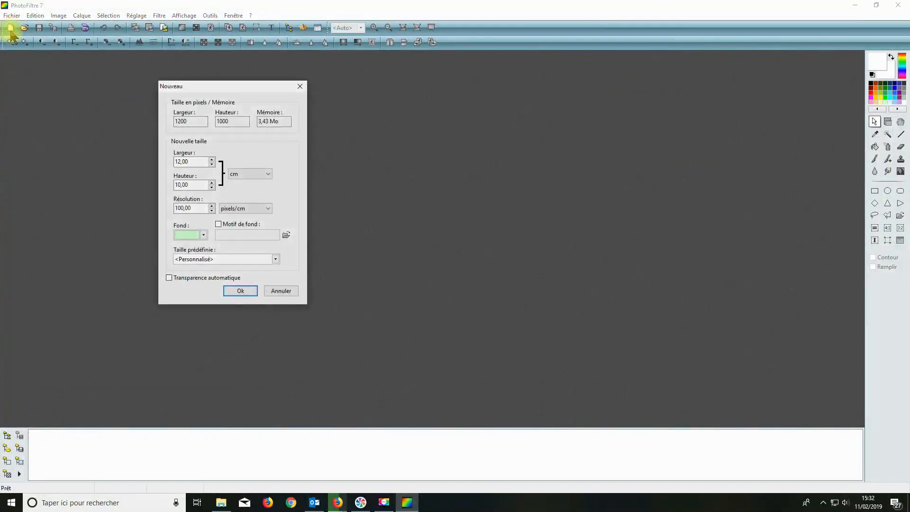
pyautogui.click(270, 179)
pyautogui.click(271, 178)
pyautogui.click(177, 161)
pyautogui.click(181, 185)
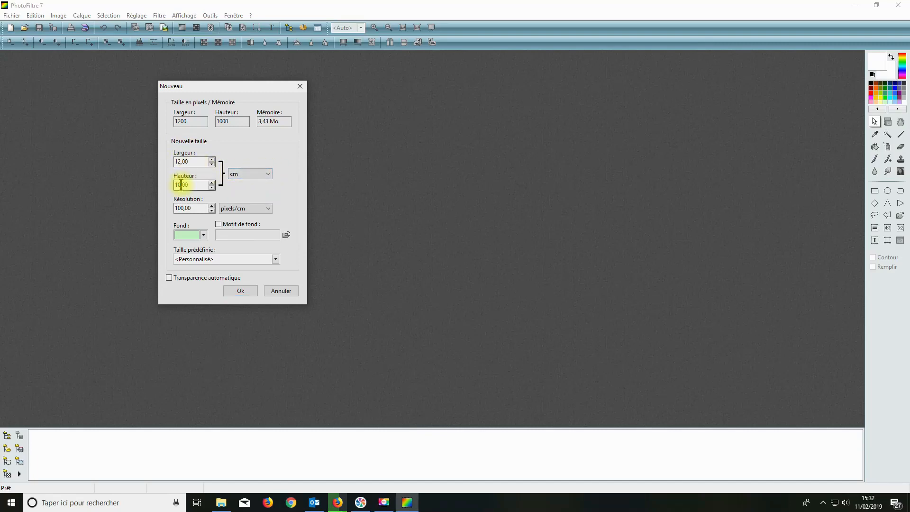
pyautogui.click(266, 209)
pyautogui.click(265, 209)
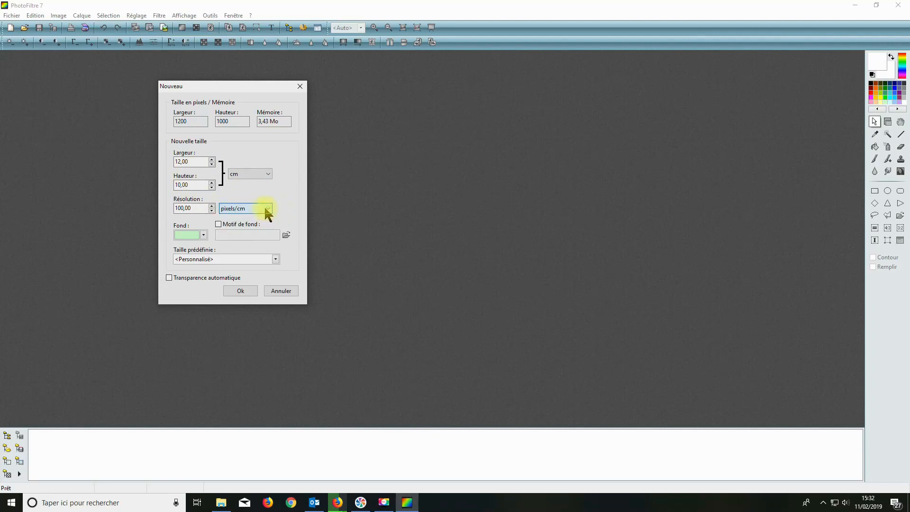
pyautogui.click(175, 207)
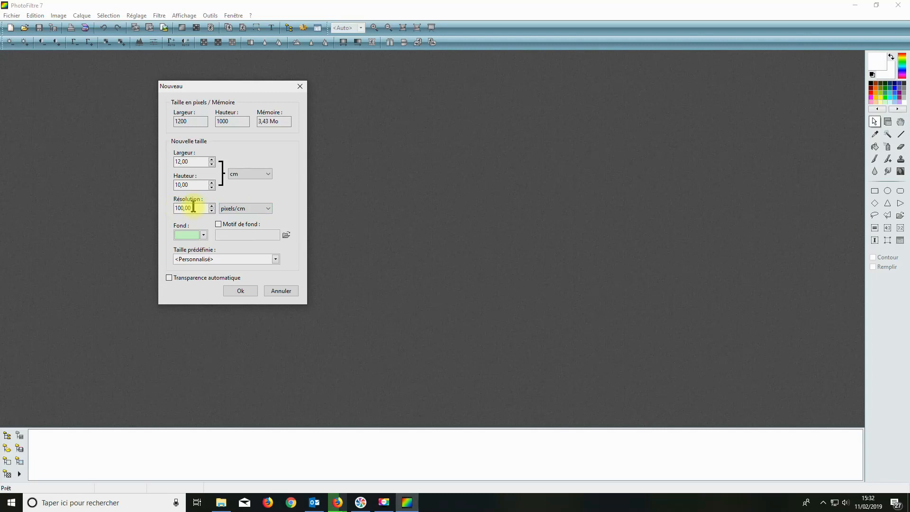
# Step: Choose a light green background (RGB 204, 255, 204) and create the new image
pyautogui.click(188, 235)
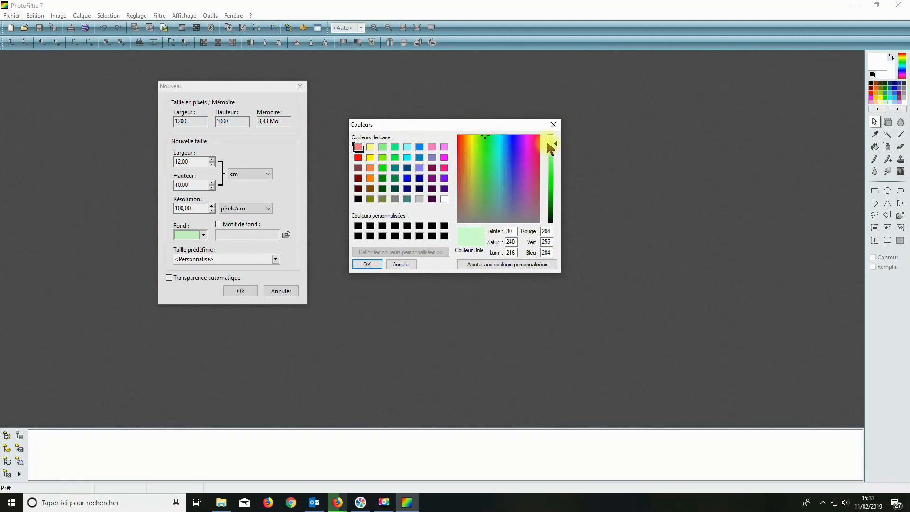
pyautogui.click(367, 264)
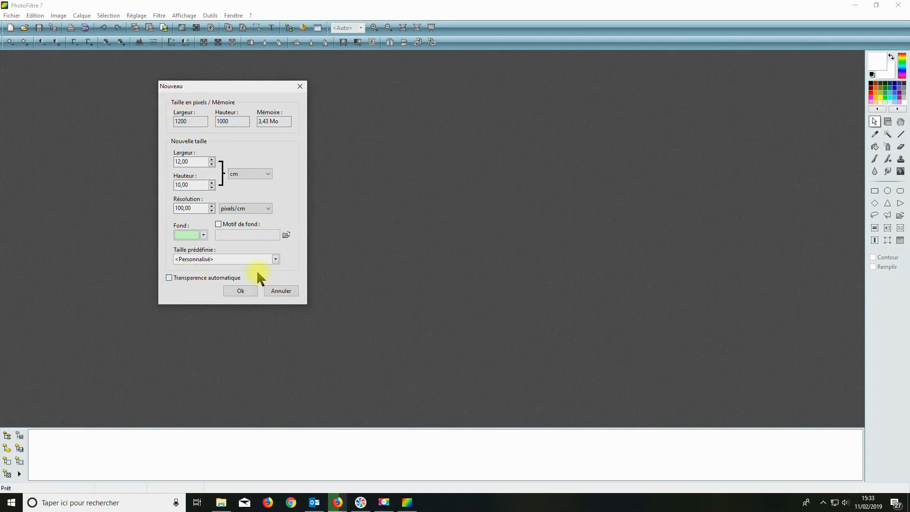
pyautogui.click(241, 291)
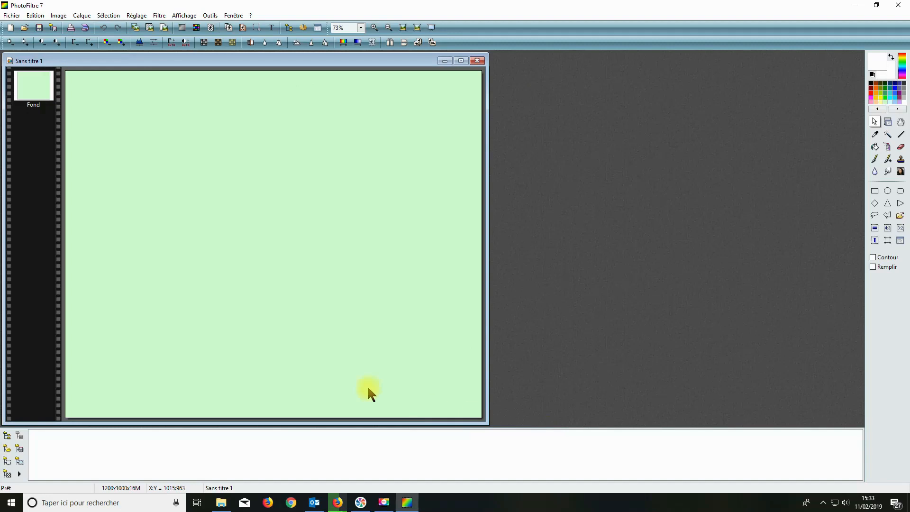
# Step: Duplicate the Fond layer and set the copy's opacity to 50%
pyautogui.rightClick(32, 85)
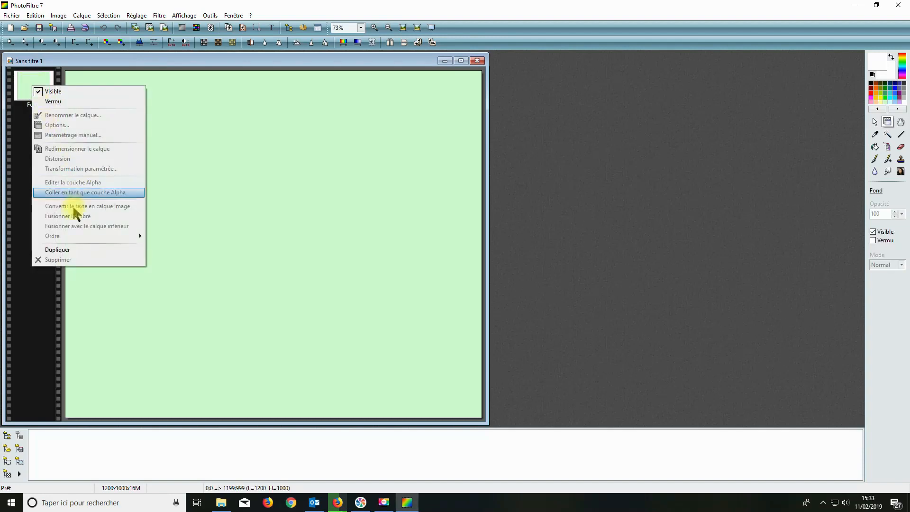
pyautogui.click(62, 251)
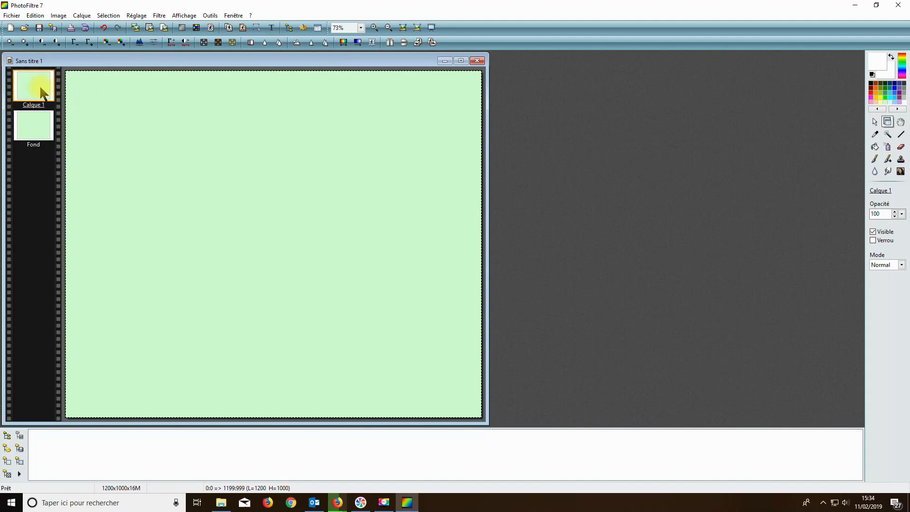
pyautogui.rightClick(145, 136)
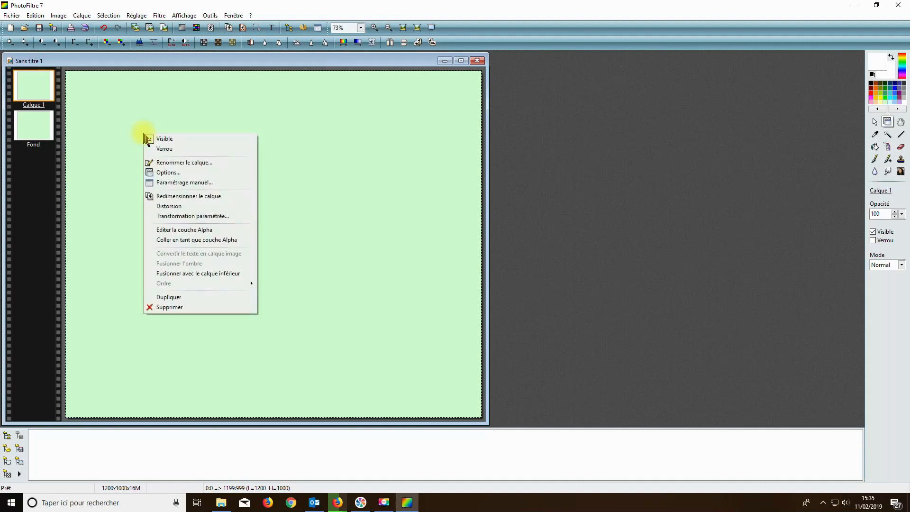
pyautogui.click(168, 173)
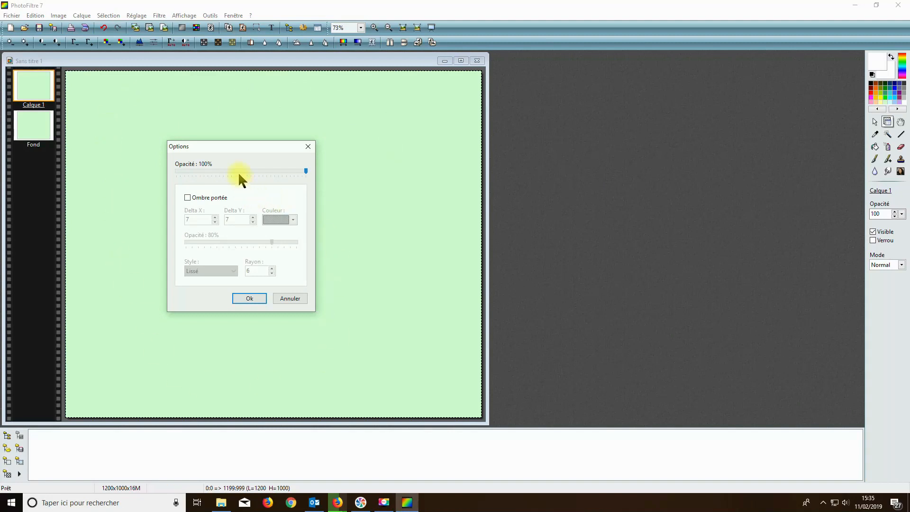
pyautogui.moveTo(305, 170); pyautogui.dragTo(296, 173)
pyautogui.click(250, 298)
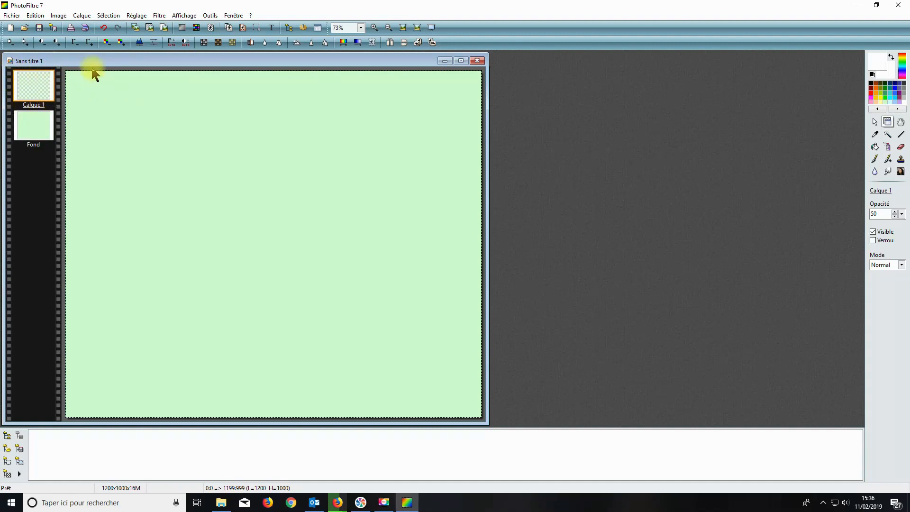
# Step: Add a blank, centred 1200 x 1000 pixel layer with automatic transparency
pyautogui.click(84, 17)
pyautogui.moveTo(97, 27)
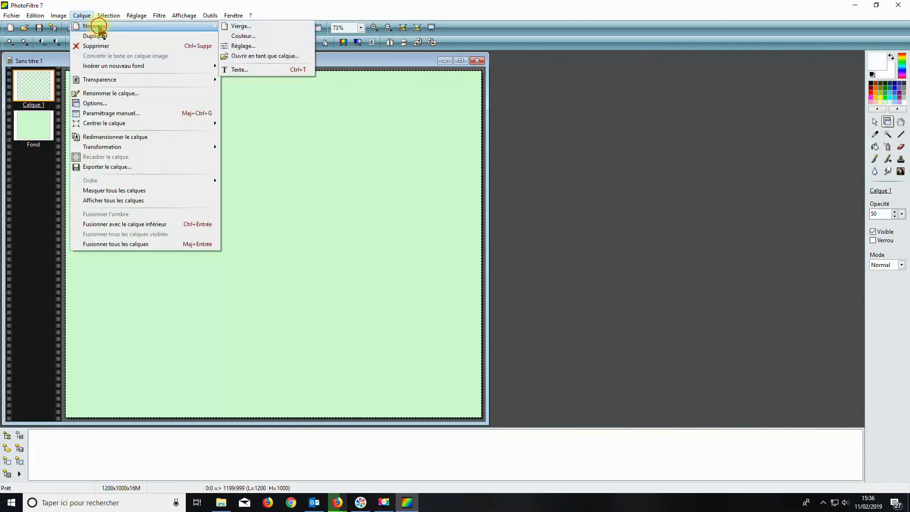
pyautogui.click(256, 26)
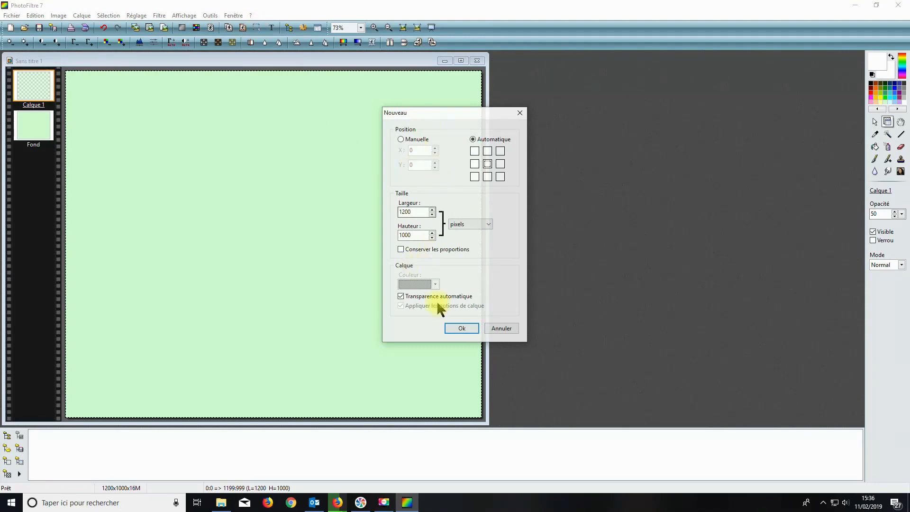
pyautogui.click(462, 329)
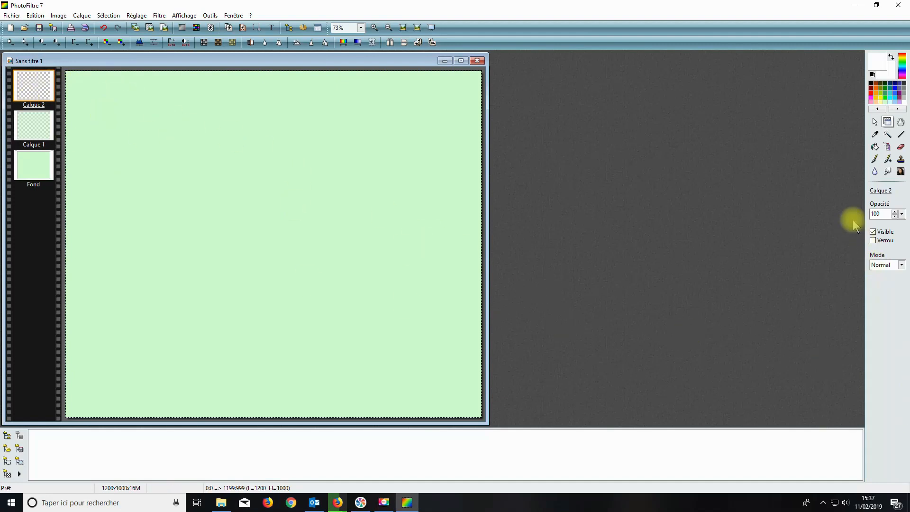
# Step: Draw a rounded-rectangle selection about 1109 x 928 pixels inside the canvas edges and invert it to select the outer border
pyautogui.click(875, 122)
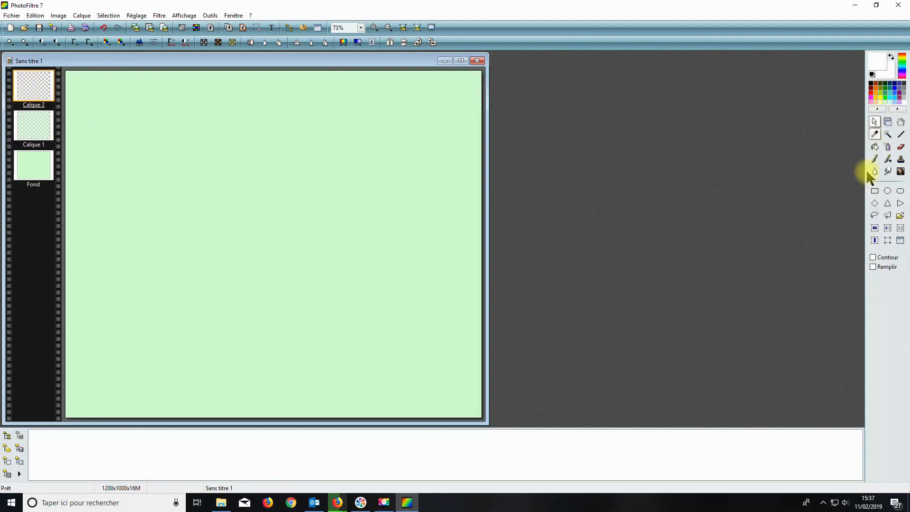
pyautogui.click(900, 191)
pyautogui.moveTo(78, 84); pyautogui.dragTo(462, 404)
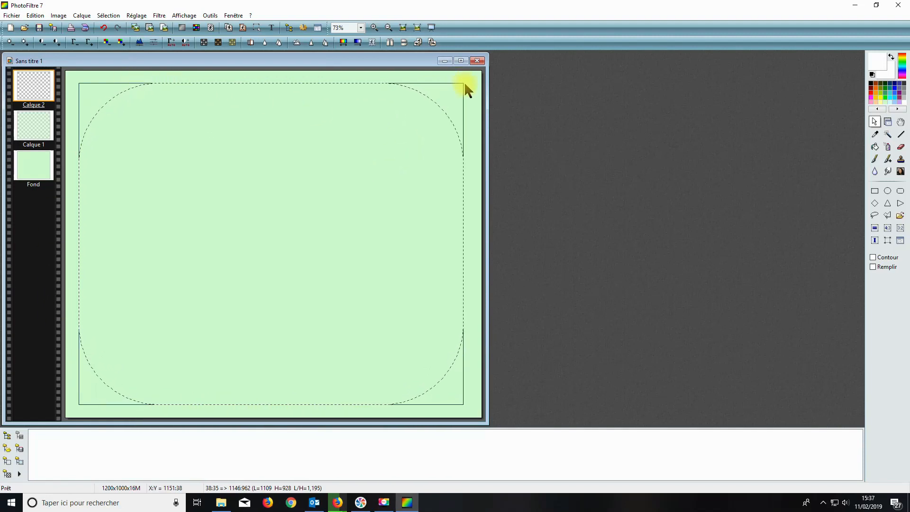
pyautogui.rightClick(205, 205)
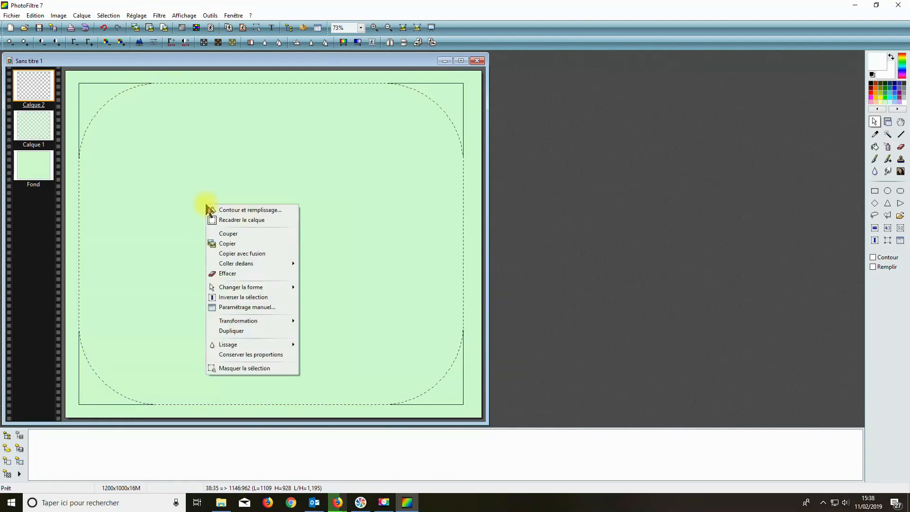
pyautogui.click(241, 298)
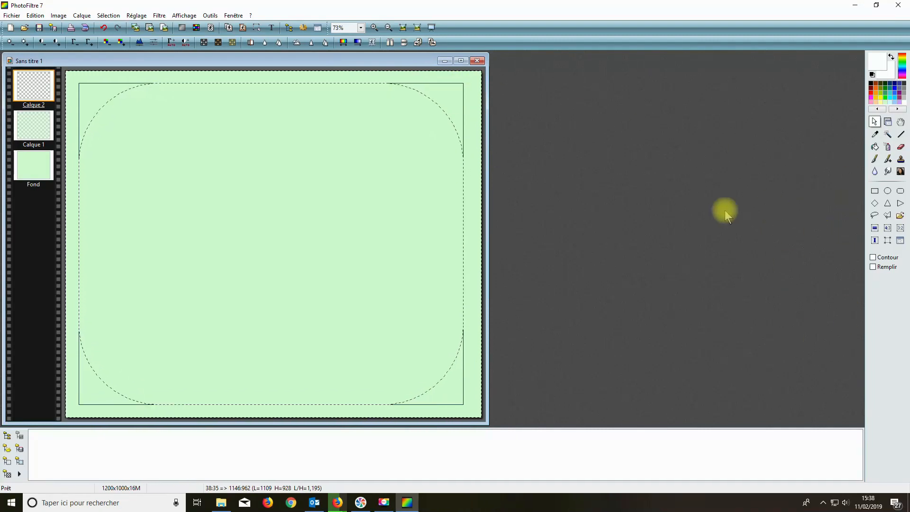
# Step: Fill the selected border on Calque 2 with the Bois02.jpg wood pattern
pyautogui.click(875, 147)
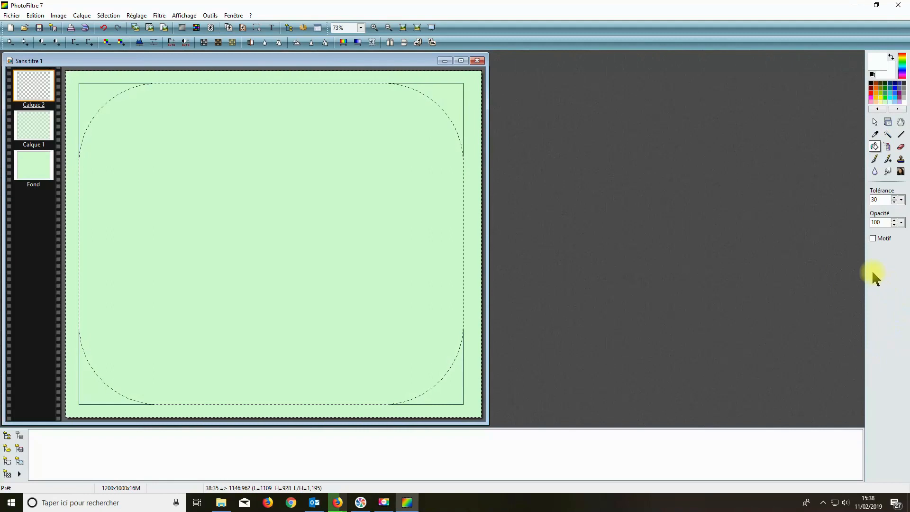
pyautogui.click(874, 239)
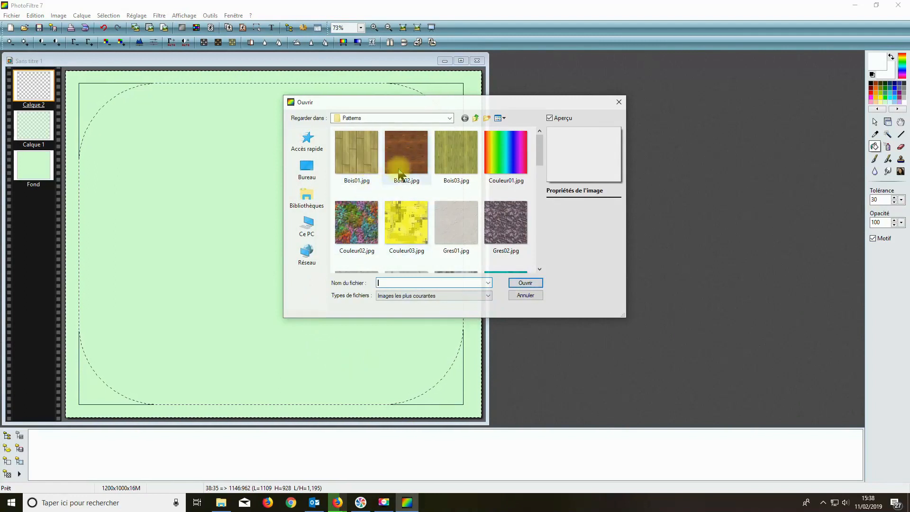
pyautogui.click(408, 158)
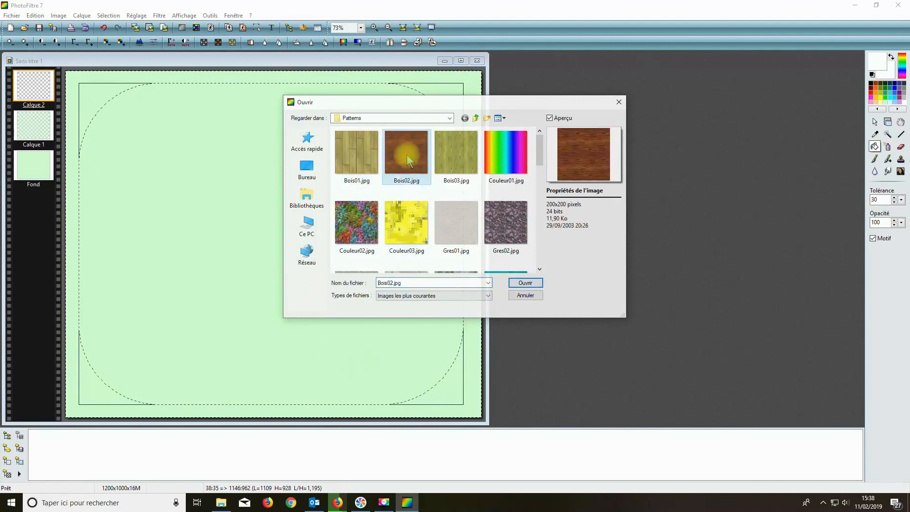
pyautogui.click(525, 283)
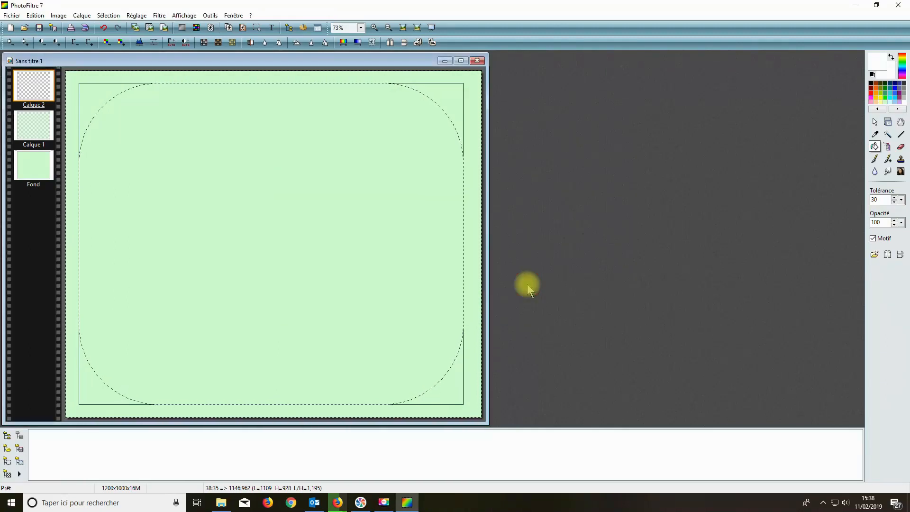
pyautogui.click(457, 93)
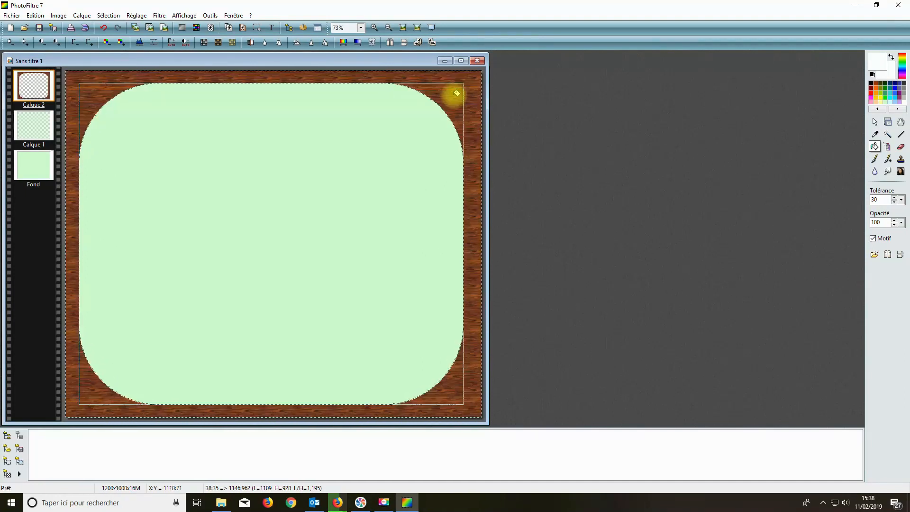
# Step: Hide the Fond layer
pyautogui.click(32, 161)
pyautogui.rightClick(33, 161)
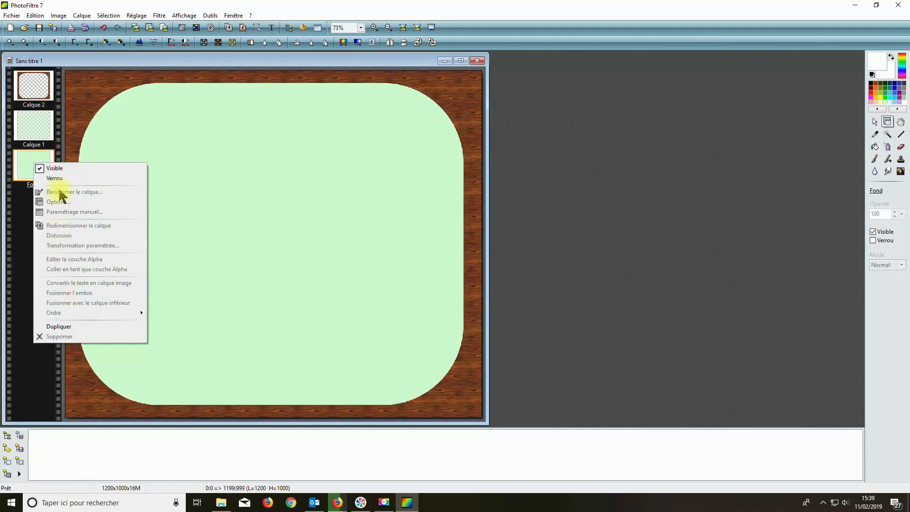
pyautogui.click(52, 168)
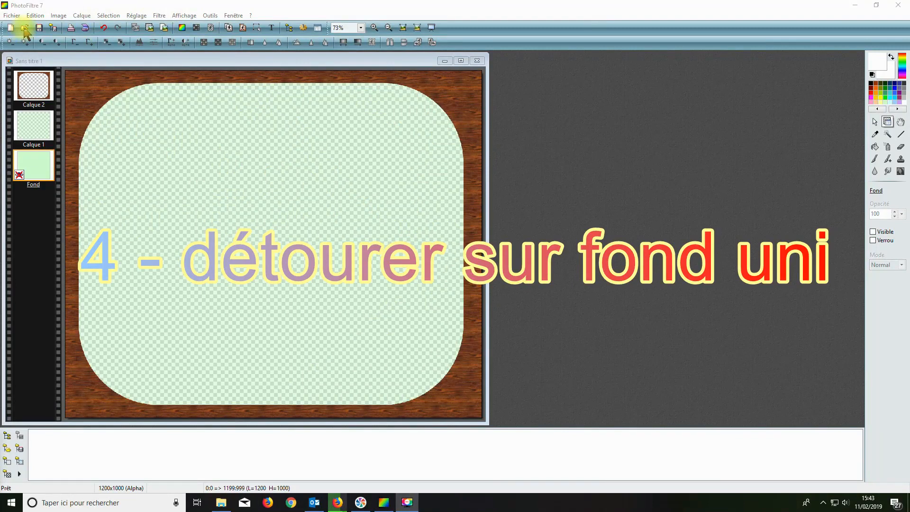
# Step: Open the image fraises.jpg from the Images folder
pyautogui.click(25, 28)
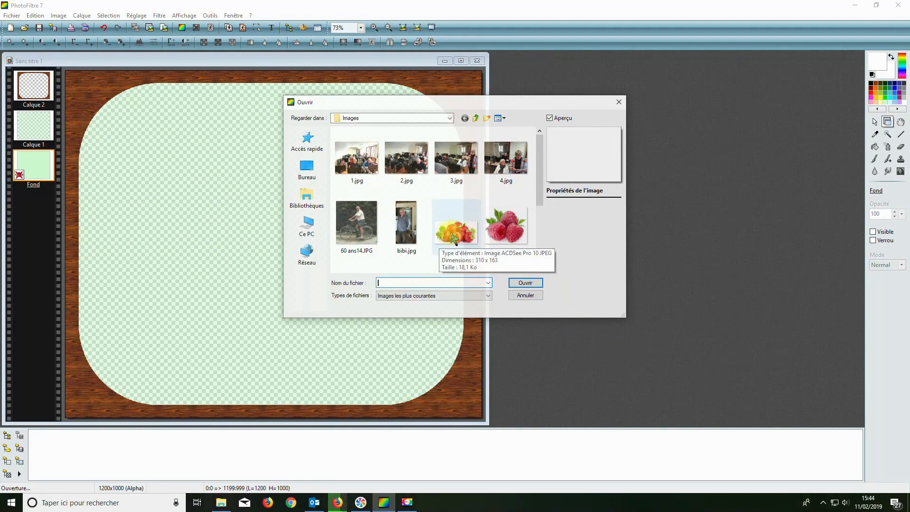
pyautogui.click(454, 238)
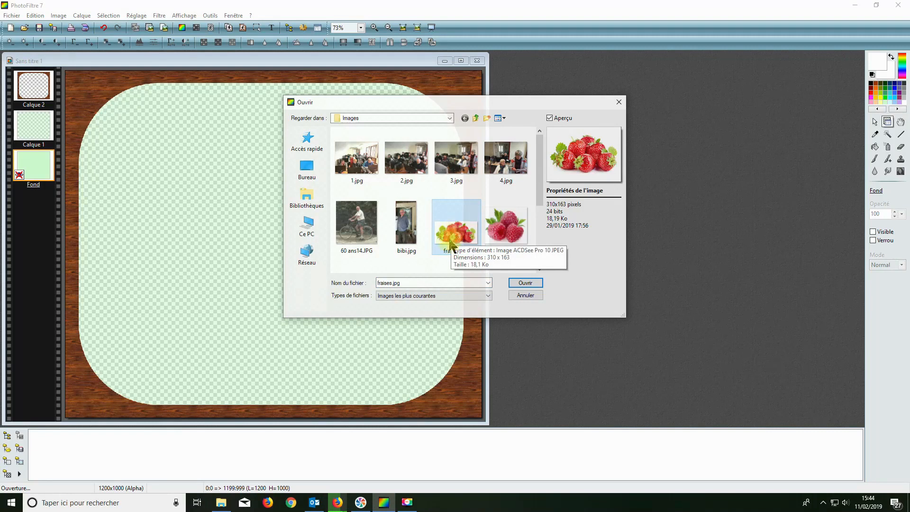
pyautogui.click(525, 284)
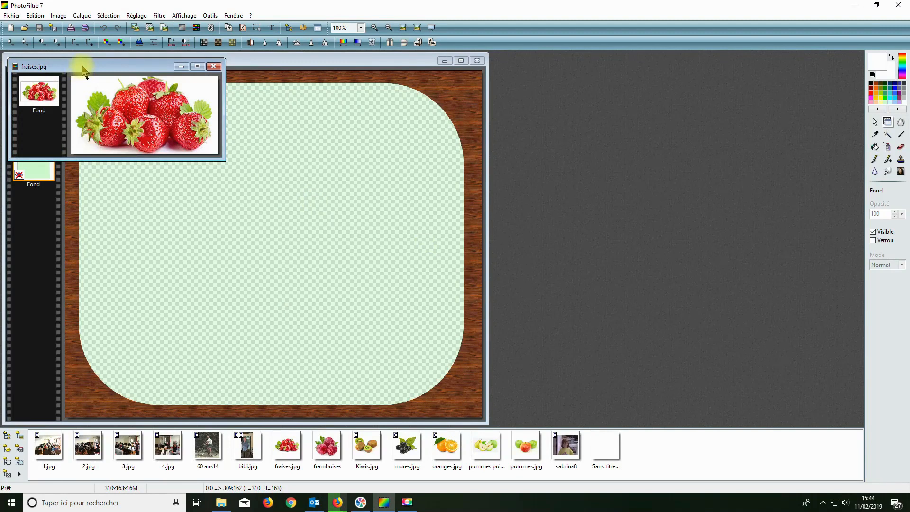
# Step: Select the white areas around the strawberries with the Magic Wand, then invert the selection to isolate the fruit
pyautogui.click(374, 27)
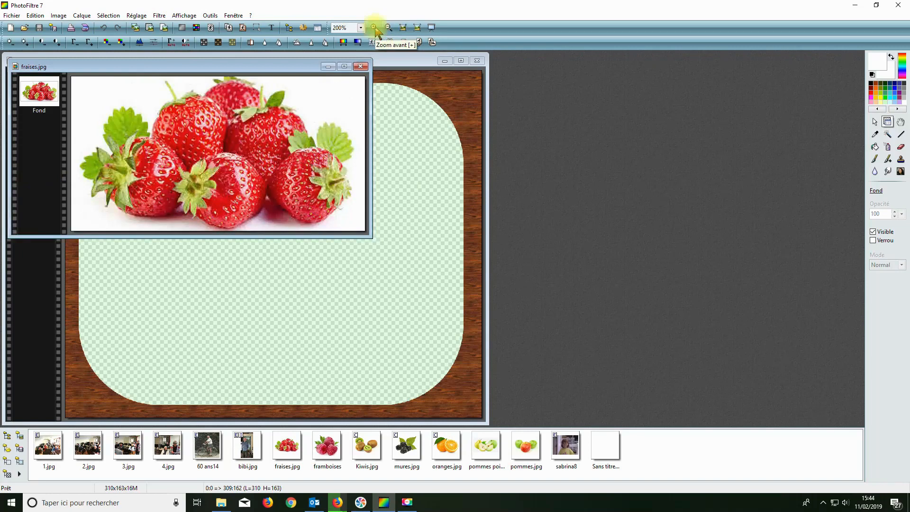
pyautogui.click(375, 28)
pyautogui.click(374, 27)
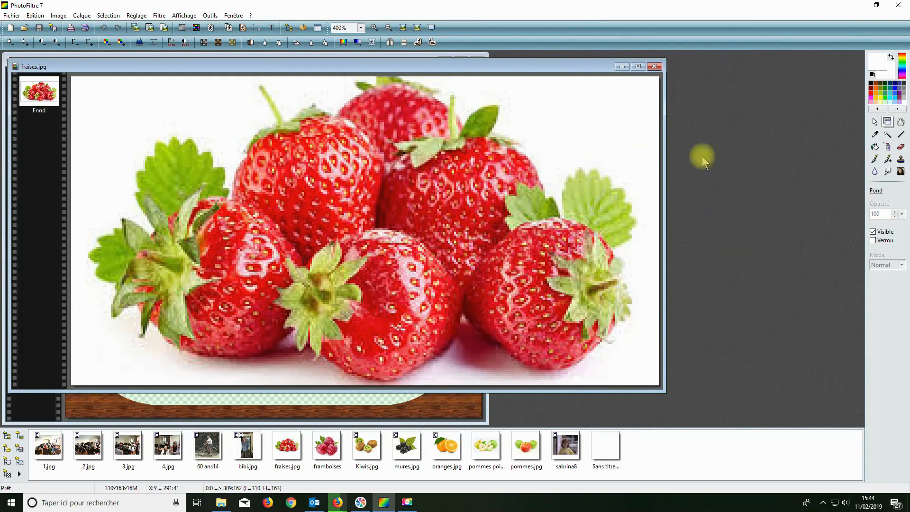
pyautogui.click(888, 134)
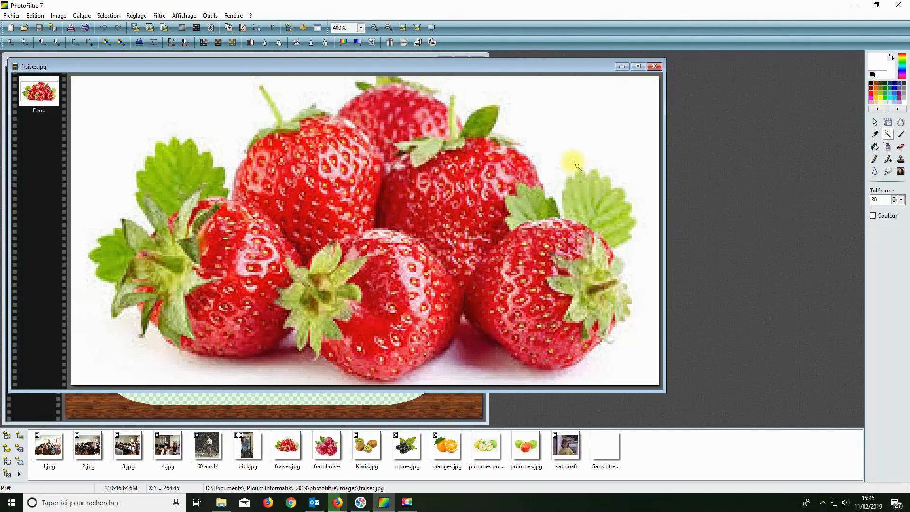
pyautogui.click(585, 116)
pyautogui.keyDown('ctrl'); pyautogui.click(285, 87); pyautogui.keyUp('ctrl')
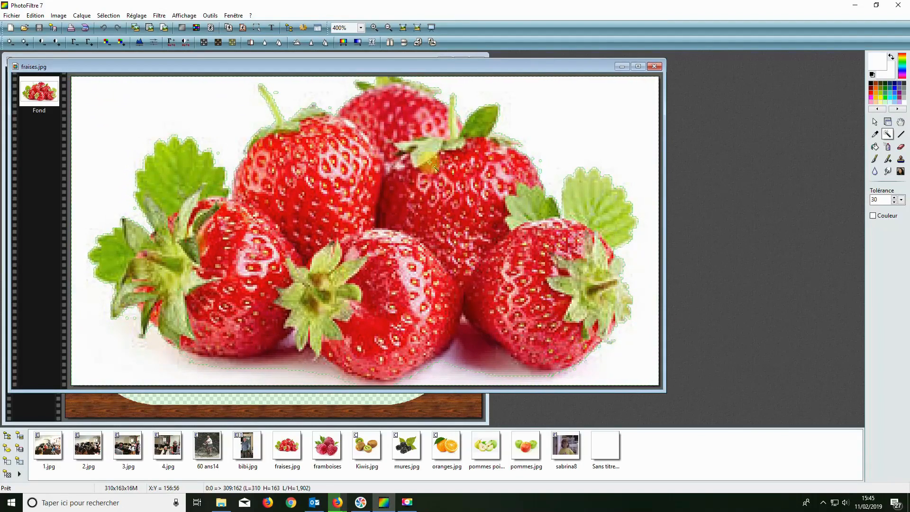
pyautogui.rightClick(557, 121)
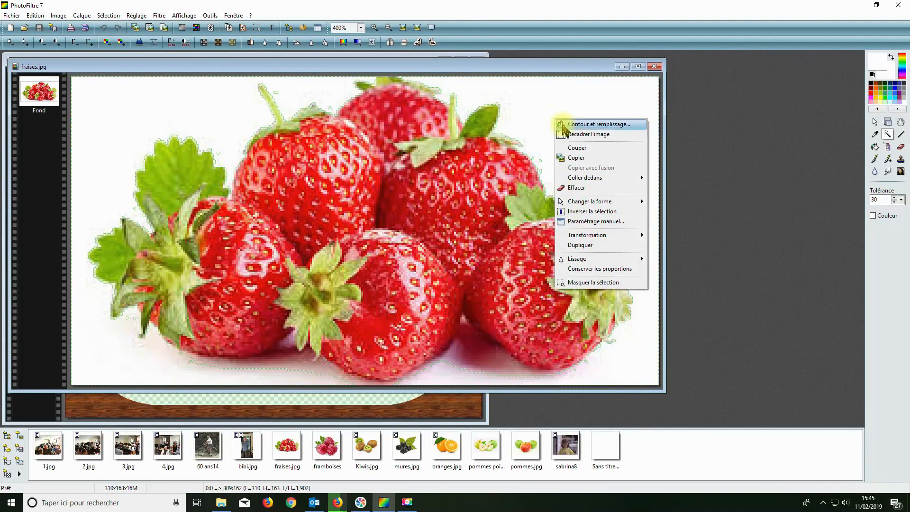
pyautogui.click(596, 212)
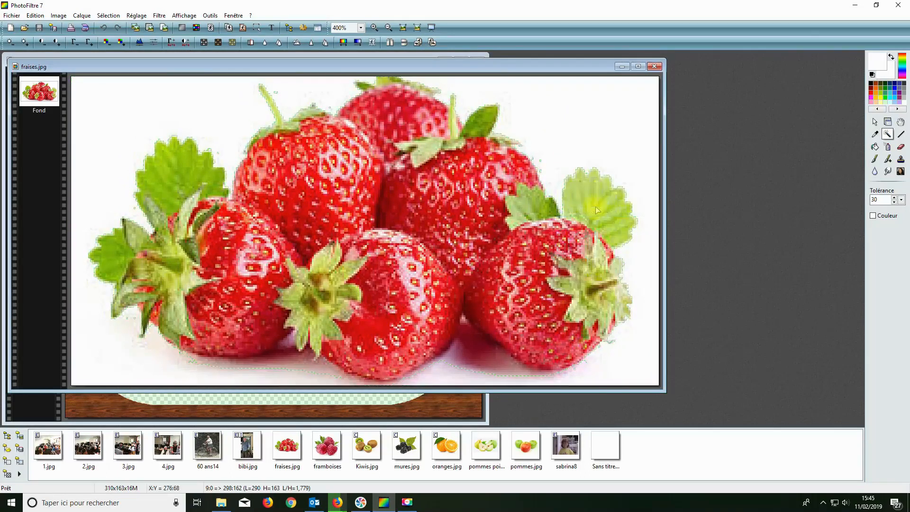
# Step: Copy the selected strawberries and paste them as a new layer above Calque 2 in the wood-framed image
pyautogui.rightClick(357, 200)
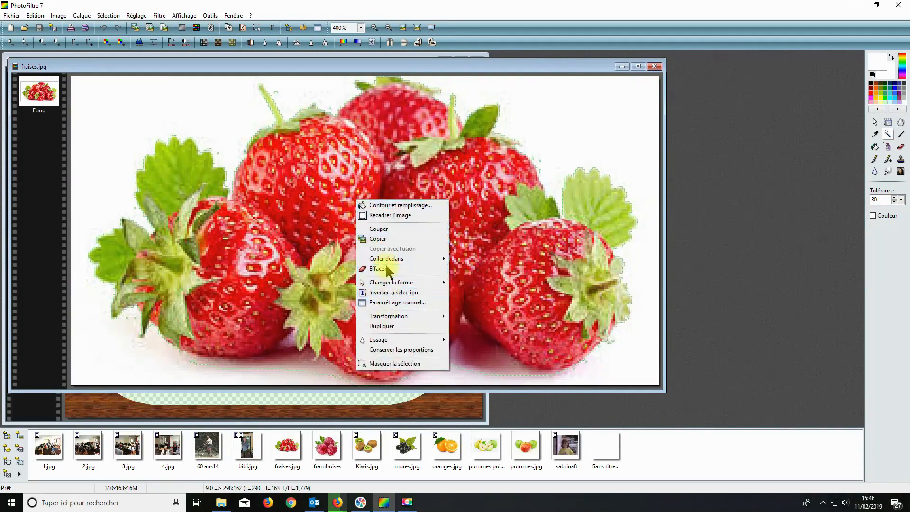
pyautogui.click(384, 239)
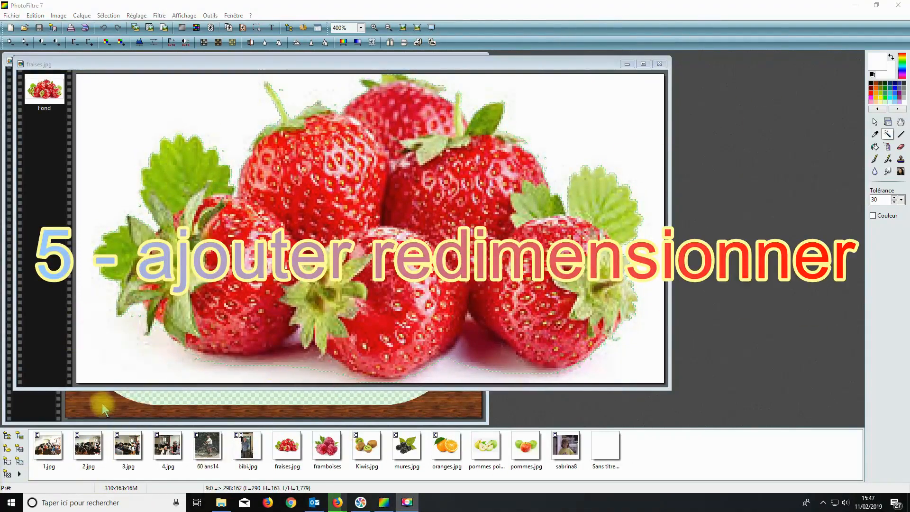
pyautogui.click(101, 403)
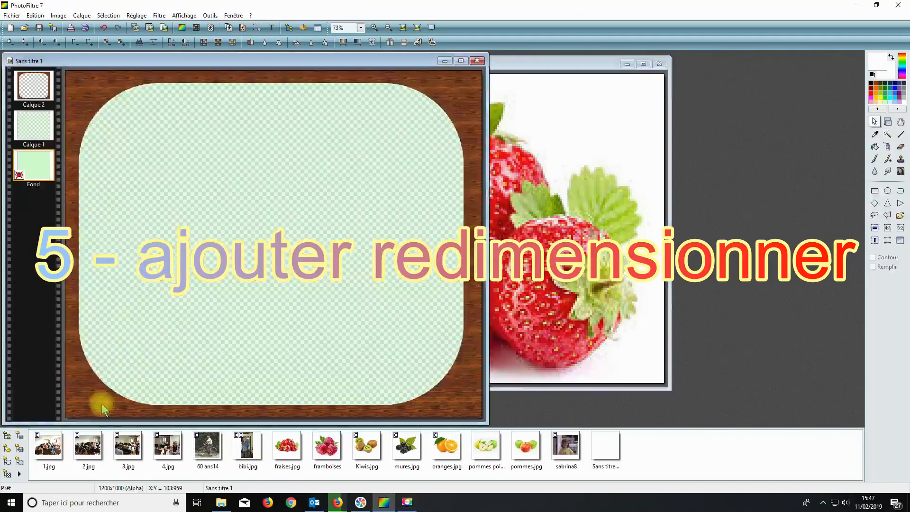
pyautogui.click(32, 87)
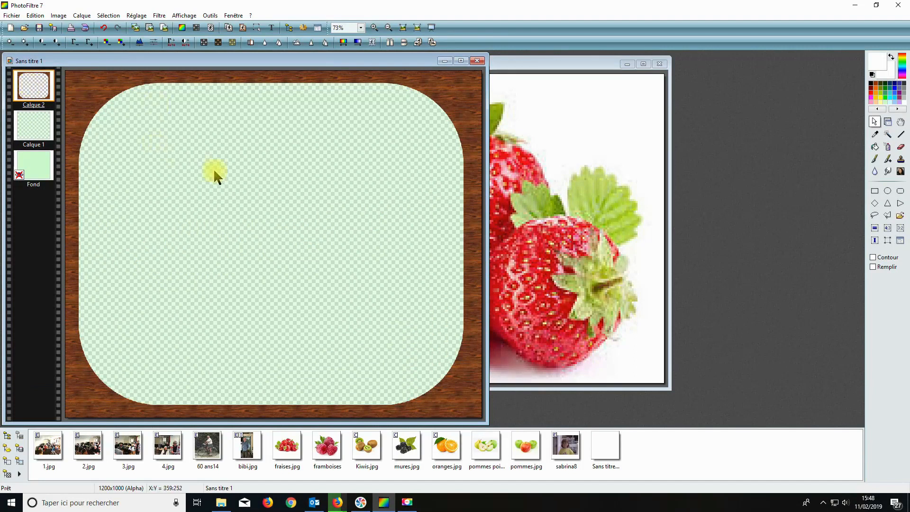
pyautogui.click(36, 15)
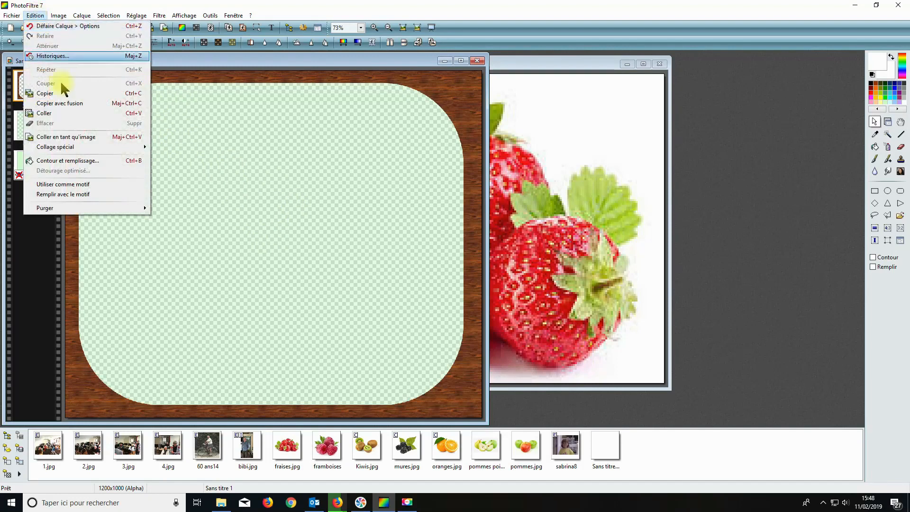
pyautogui.click(50, 116)
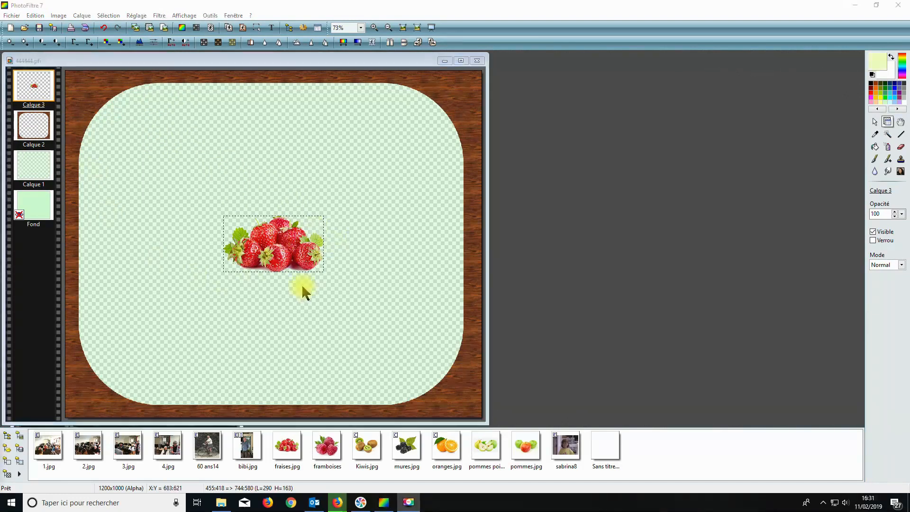
# Step: Resize the strawberry layer to about 737 × 413 px and place it in the lower middle of the frame
pyautogui.rightClick(269, 242)
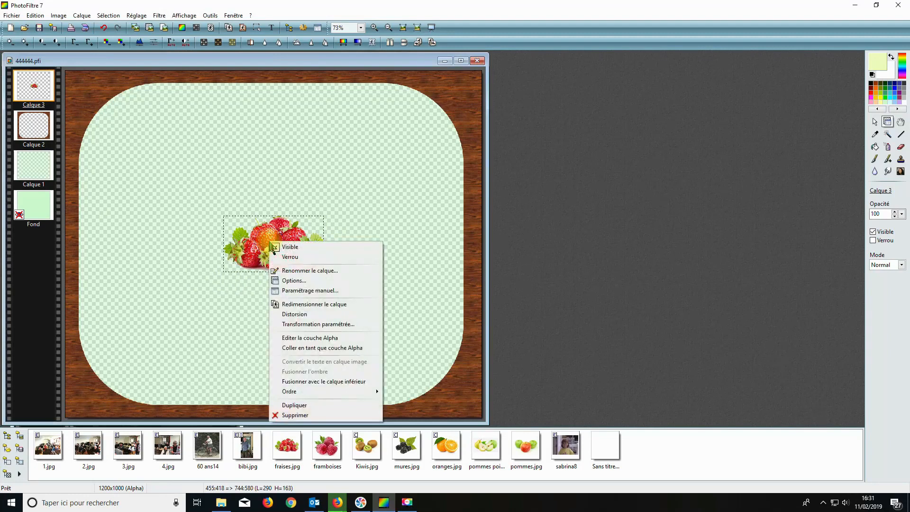
pyautogui.click(310, 306)
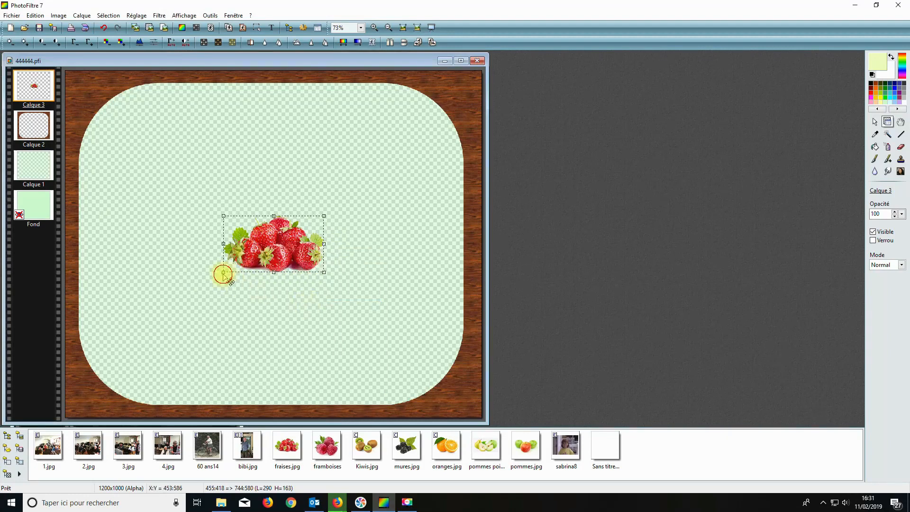
pyautogui.moveTo(199, 303); pyautogui.dragTo(124, 366)
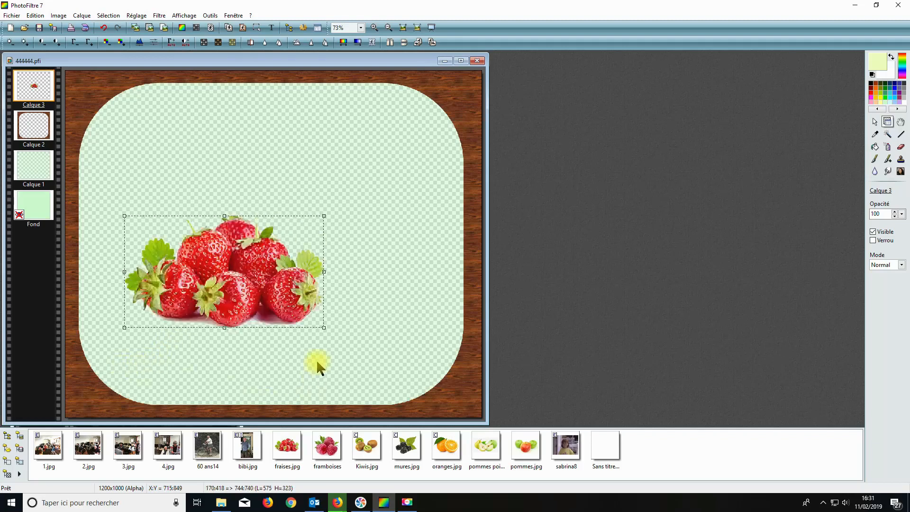
pyautogui.moveTo(324, 329); pyautogui.dragTo(380, 388)
pyautogui.moveTo(262, 285); pyautogui.dragTo(282, 278)
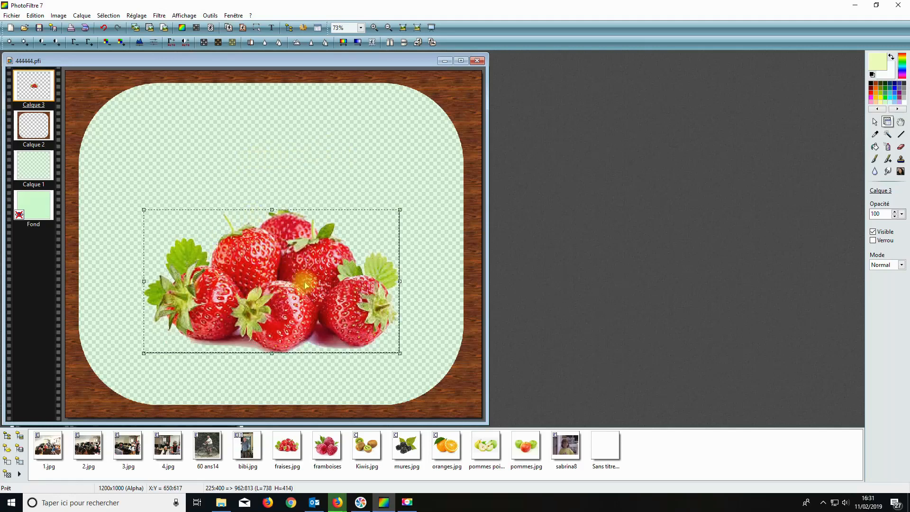
pyautogui.doubleClick(274, 274)
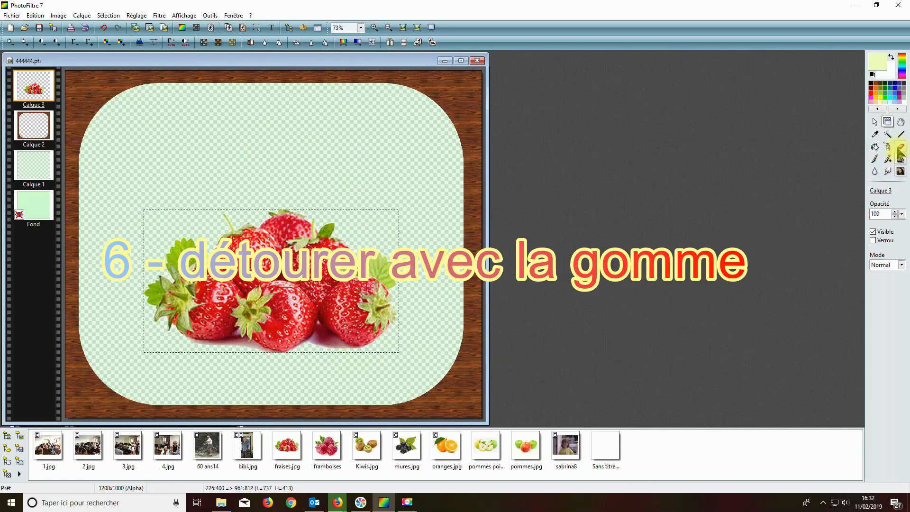
# Step: Erase the leftover shadow at the base between the strawberries with a soft round Eraser of size 20
pyautogui.click(901, 149)
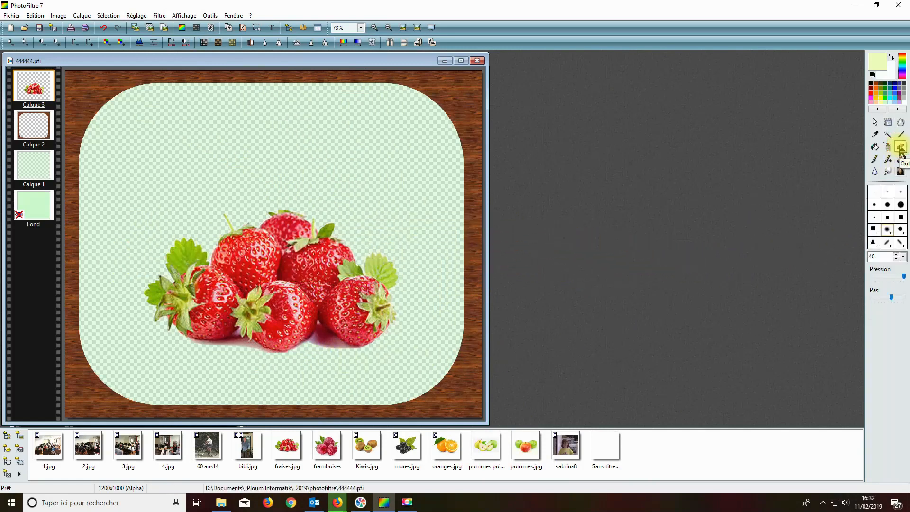
pyautogui.click(888, 230)
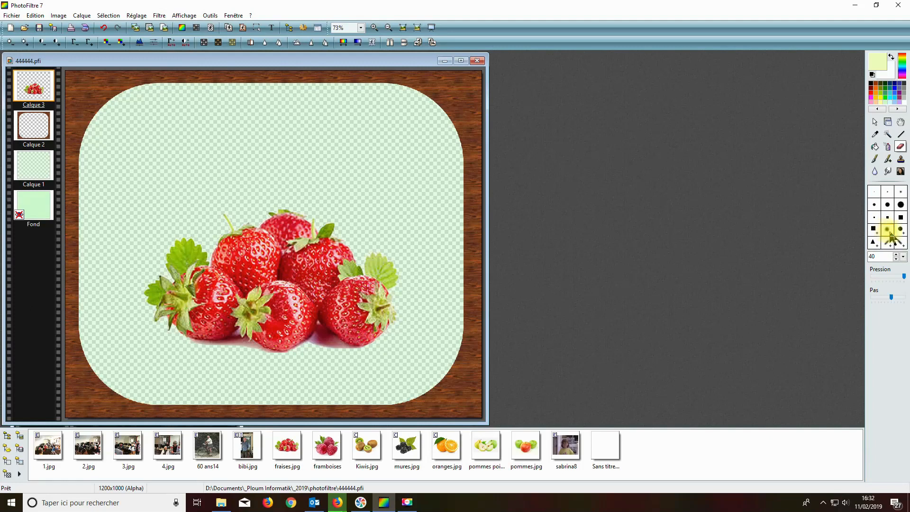
pyautogui.doubleClick(871, 256)
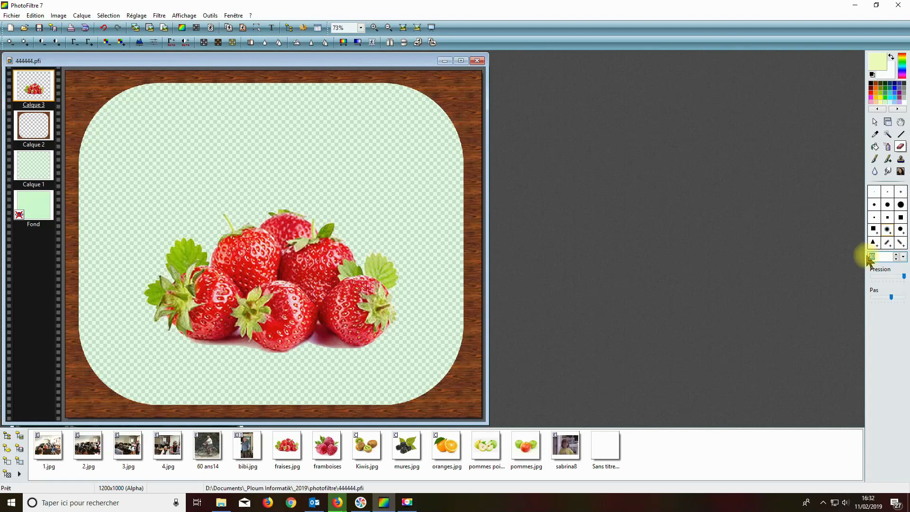
pyautogui.write('2')
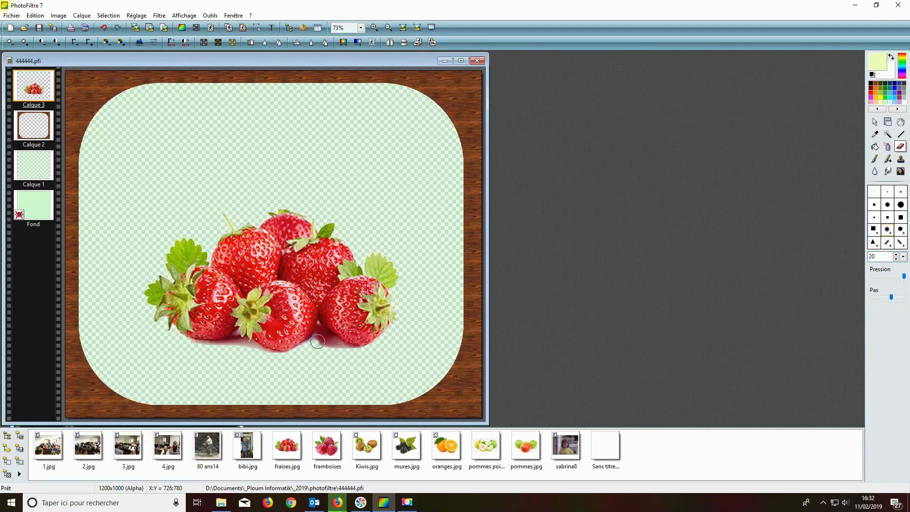
pyautogui.moveTo(320, 335)
pyautogui.mouseDown()
pyautogui.moveTo(349, 352)
pyautogui.moveTo(333, 339)
pyautogui.mouseUp()
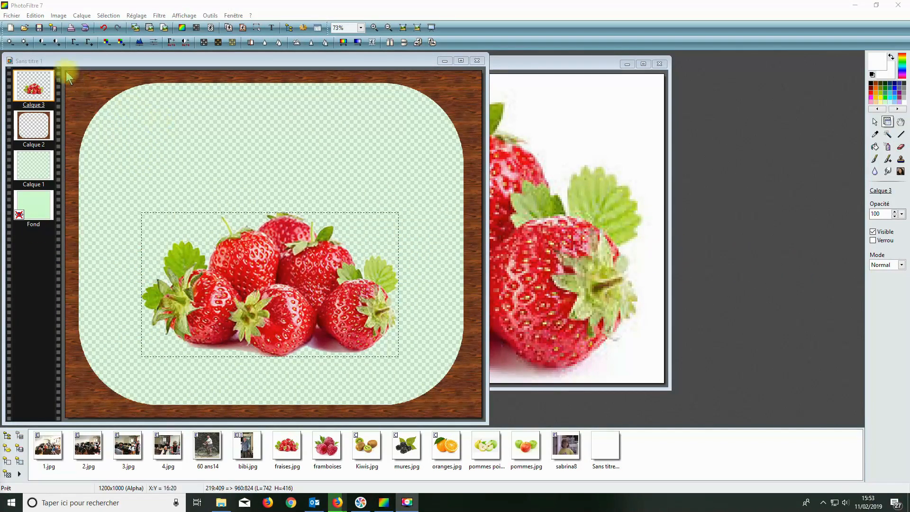
# Step: Open the photo bibi.jpg from the Images folder
pyautogui.click(25, 30)
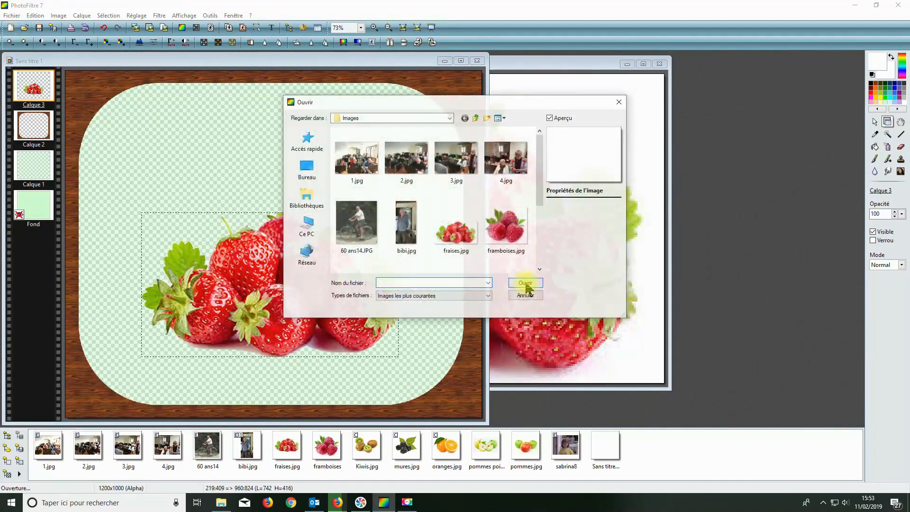
pyautogui.click(404, 228)
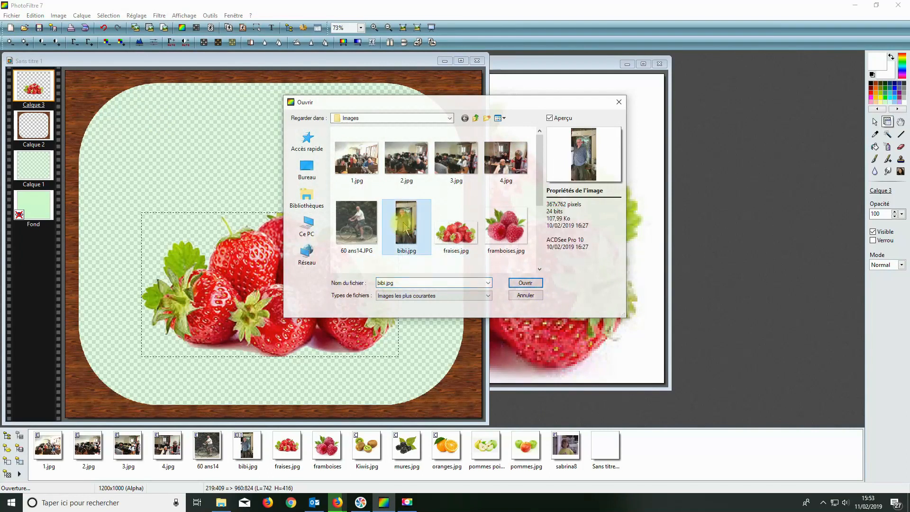
pyautogui.click(525, 283)
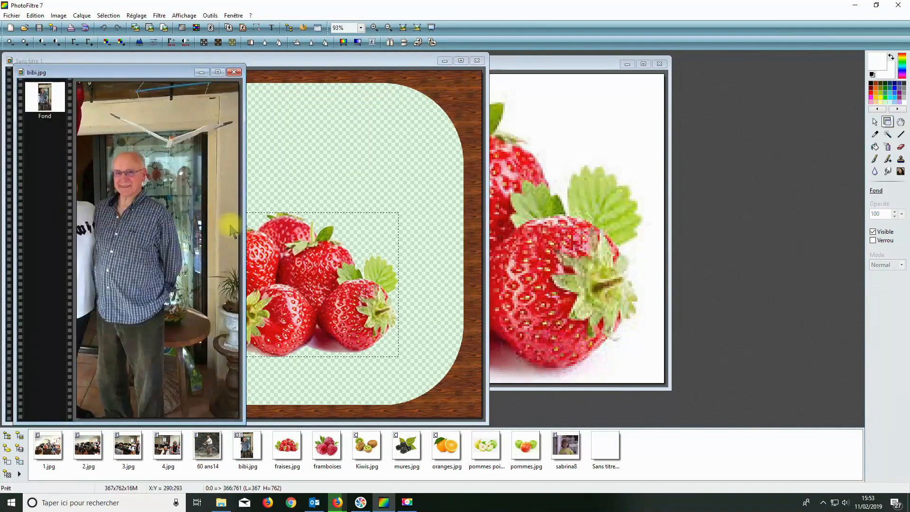
# Step: Trace a selection of about 80 × 105 px around the man's head in bibi.jpg
pyautogui.click(374, 28)
pyautogui.click(374, 27)
pyautogui.click(374, 28)
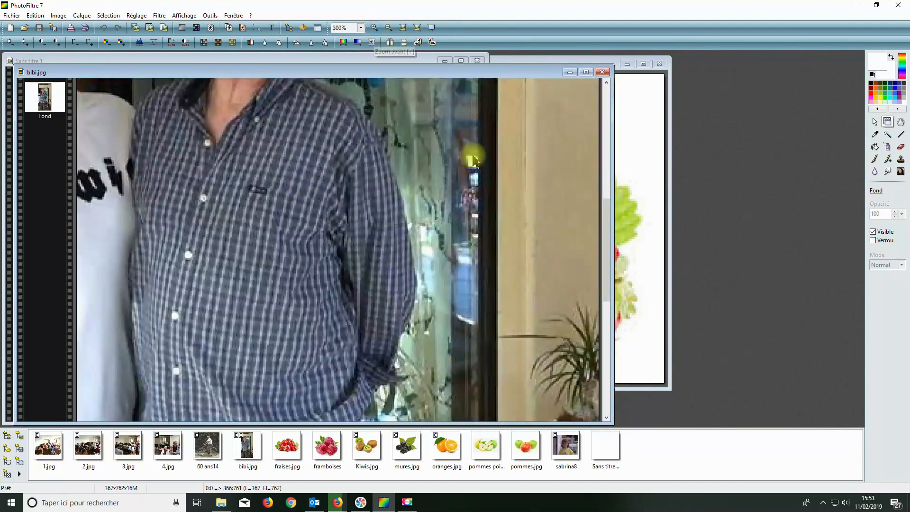
pyautogui.moveTo(610, 243); pyautogui.dragTo(627, 162)
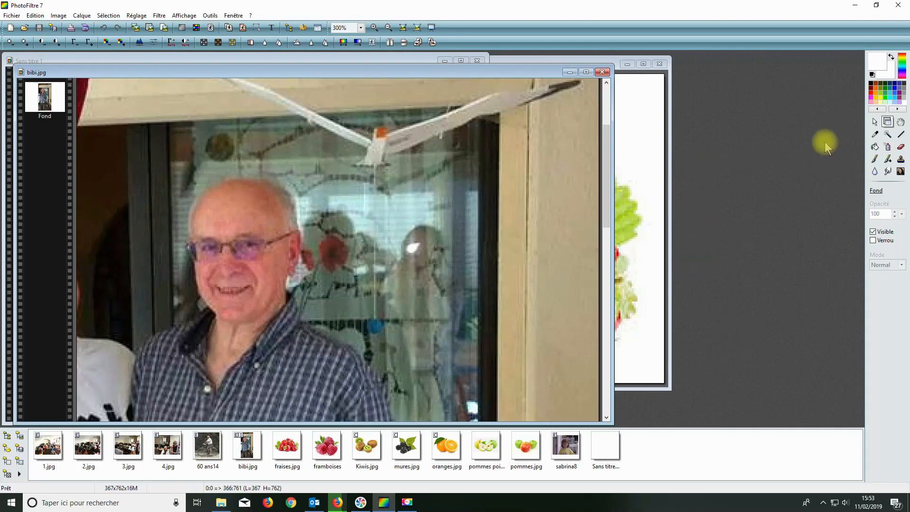
pyautogui.click(875, 123)
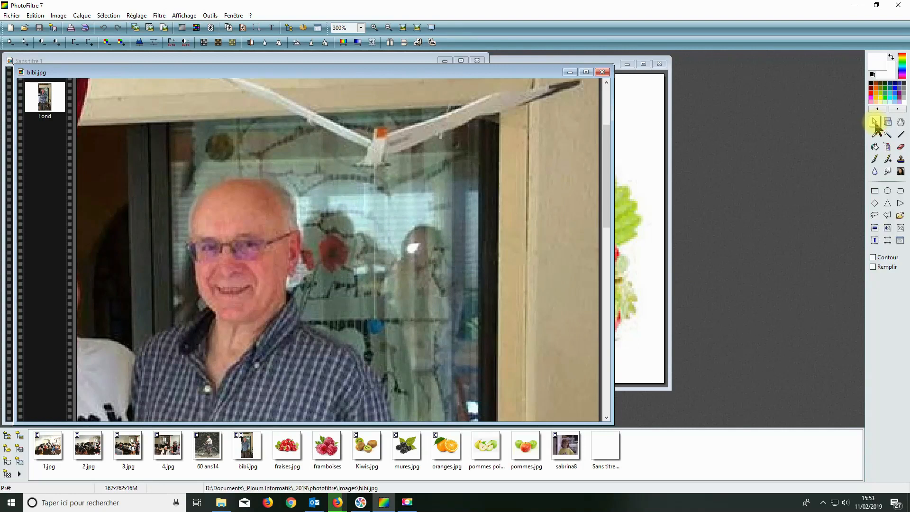
pyautogui.click(888, 216)
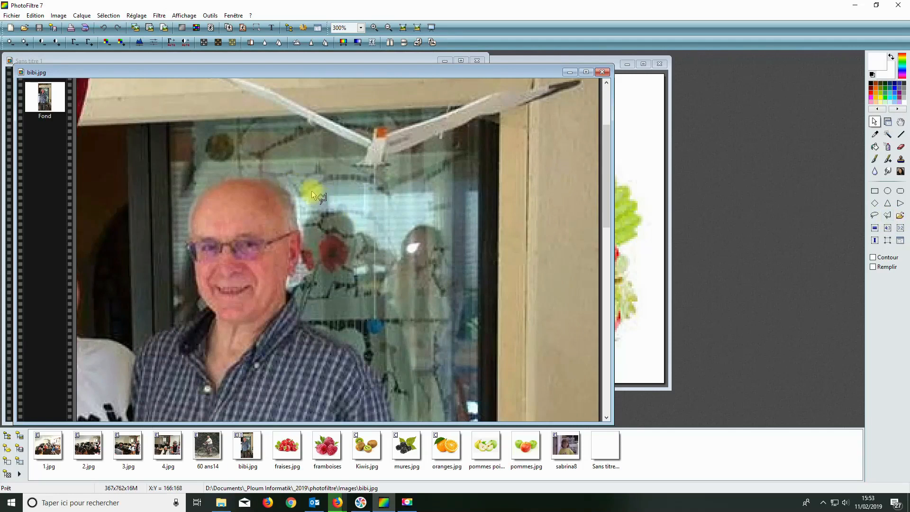
pyautogui.moveTo(248, 176); pyautogui.dragTo(297, 191)
pyautogui.moveTo(302, 230)
pyautogui.mouseDown()
pyautogui.moveTo(303, 261)
pyautogui.moveTo(282, 305)
pyautogui.moveTo(242, 324)
pyautogui.moveTo(215, 323)
pyautogui.moveTo(197, 289)
pyautogui.moveTo(193, 203)
pyautogui.moveTo(210, 180)
pyautogui.moveTo(251, 176)
pyautogui.mouseUp()
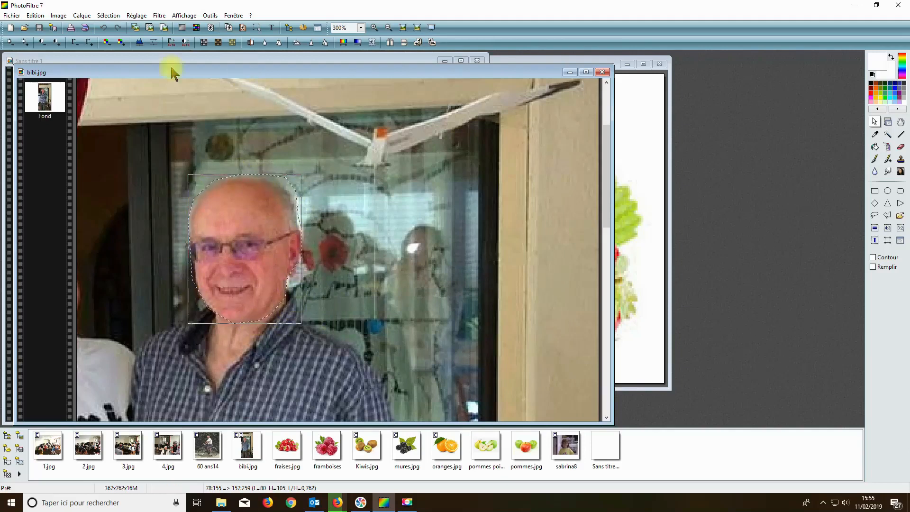
# Step: Preview the optimised cutout (Détourage optimisé) of the selected head with tolerances of 25 and 0
pyautogui.click(35, 15)
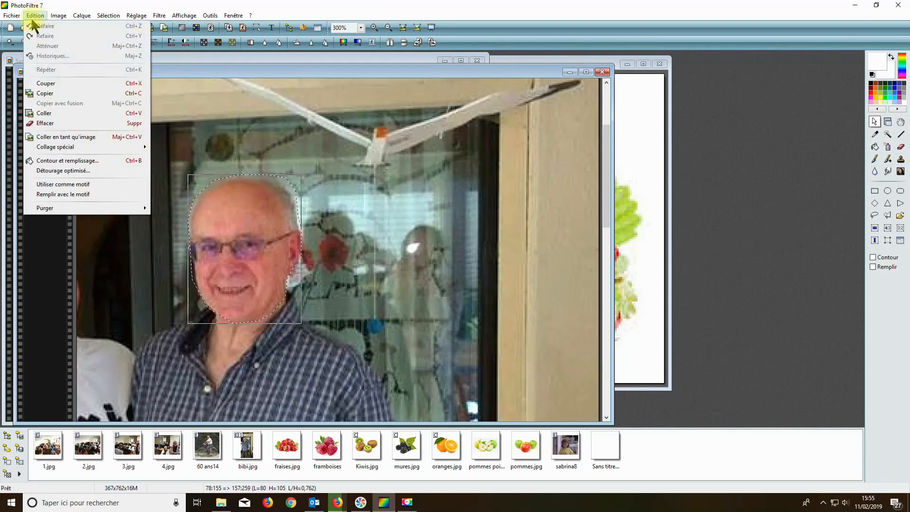
pyautogui.click(57, 171)
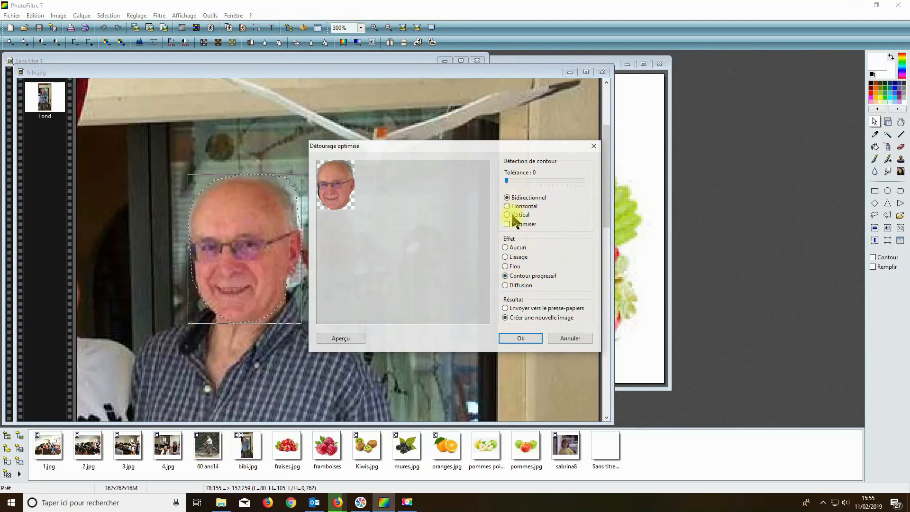
pyautogui.moveTo(506, 181); pyautogui.dragTo(525, 180)
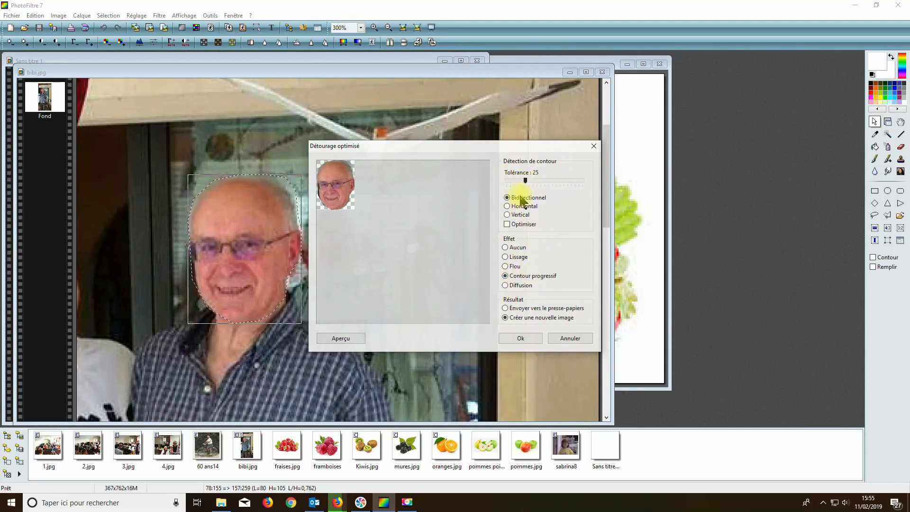
pyautogui.click(337, 339)
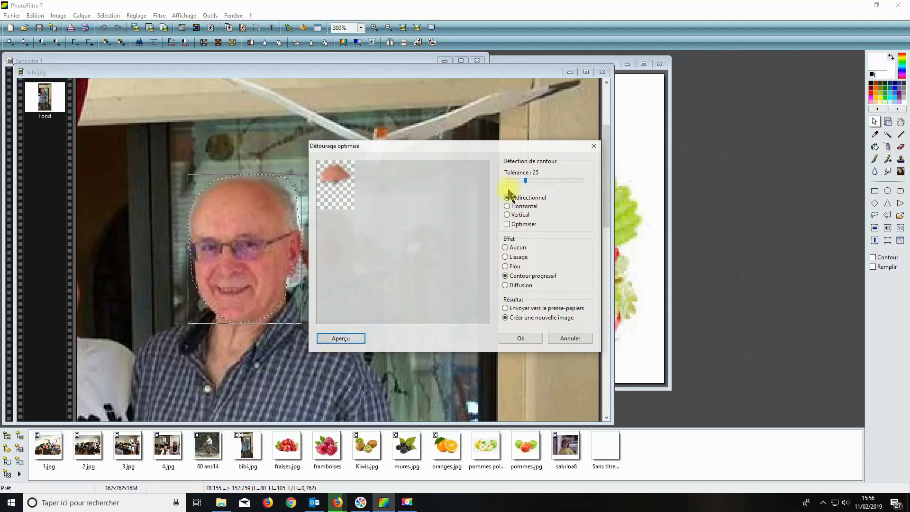
pyautogui.moveTo(525, 178); pyautogui.dragTo(478, 179)
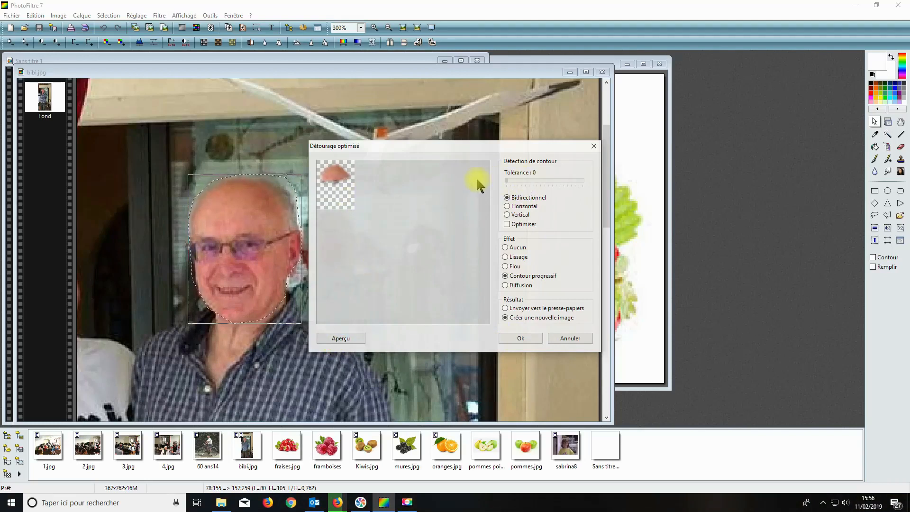
pyautogui.click(338, 340)
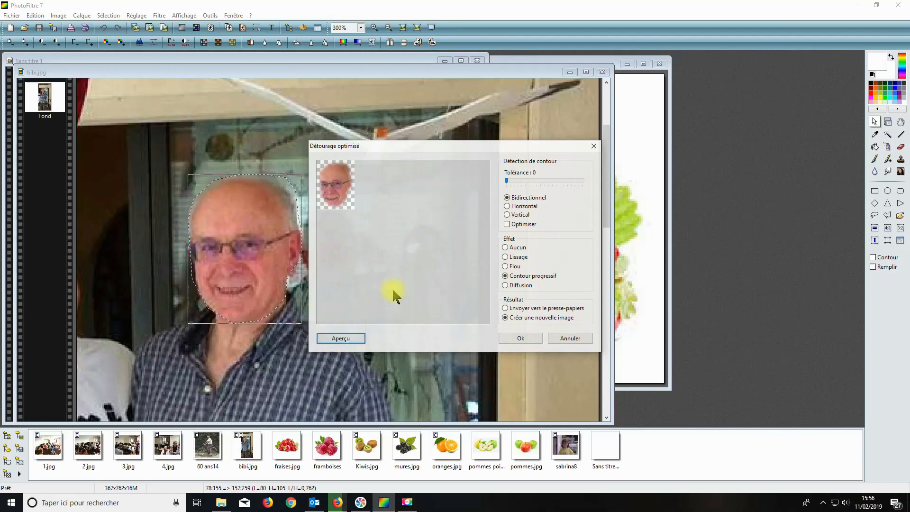
# Step: Cut out the head into a new image using the Lissage effect and a tolerance of 2
pyautogui.click(506, 257)
pyautogui.click(337, 339)
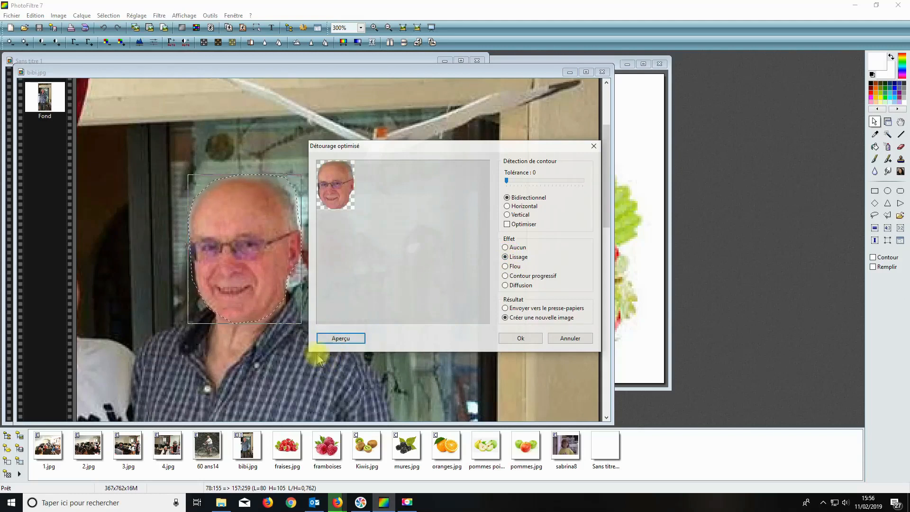
pyautogui.click(506, 181)
pyautogui.moveTo(507, 181); pyautogui.dragTo(508, 181)
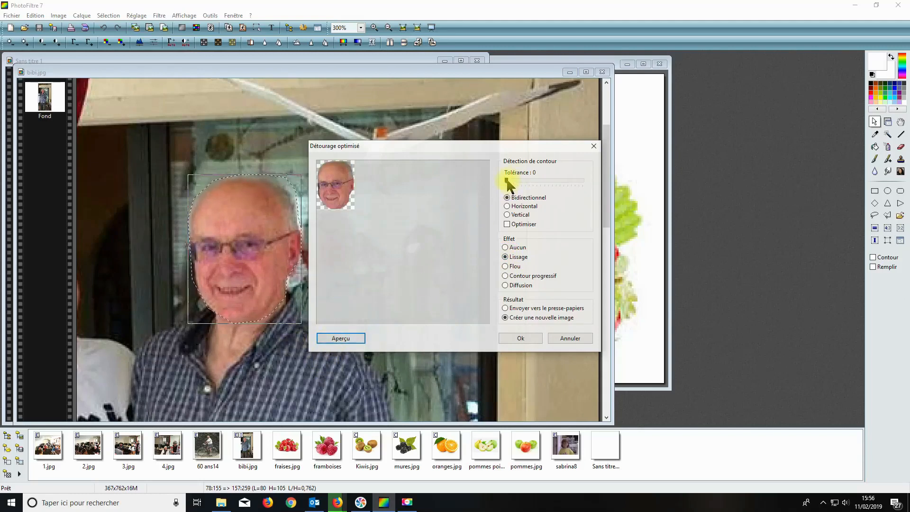
pyautogui.click(332, 338)
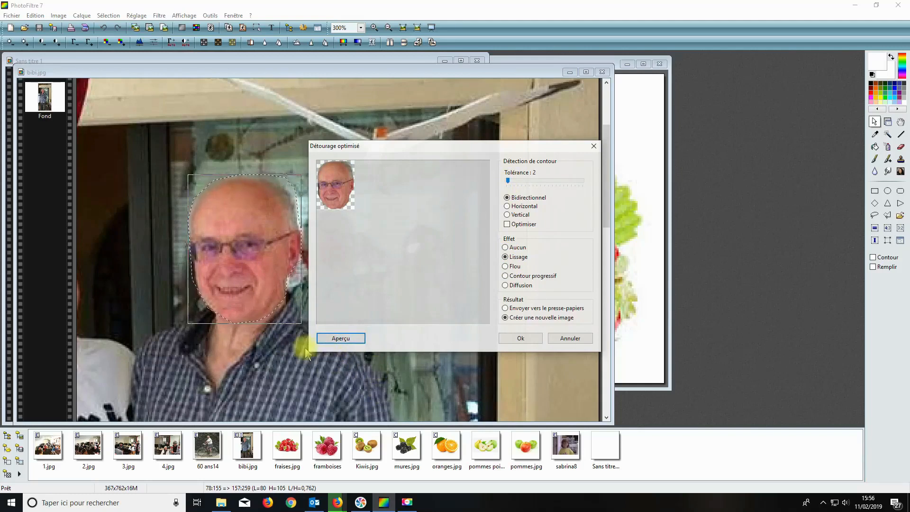
pyautogui.click(518, 339)
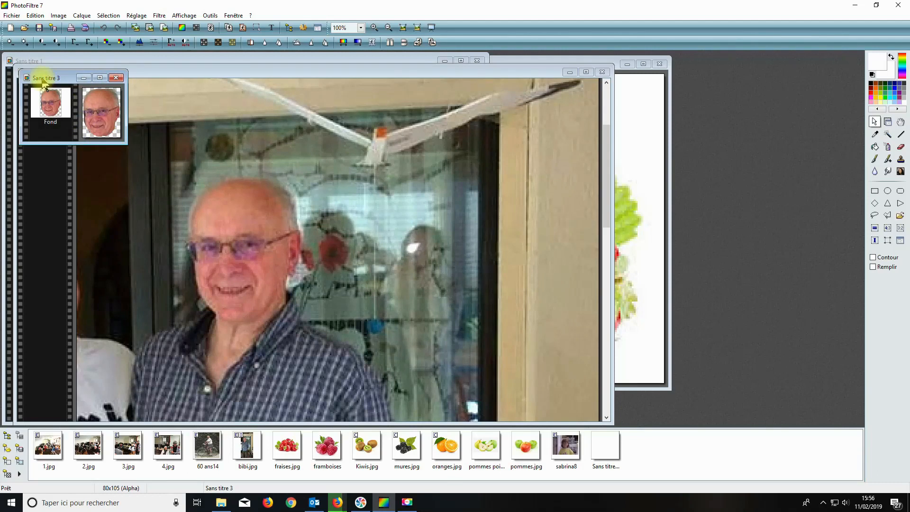
# Step: Copy the cut-out head image
pyautogui.click(34, 15)
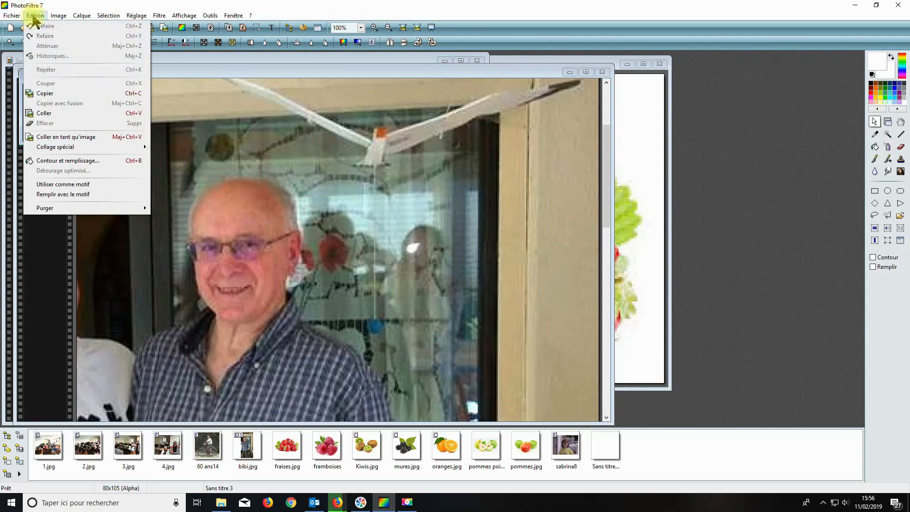
pyautogui.click(48, 95)
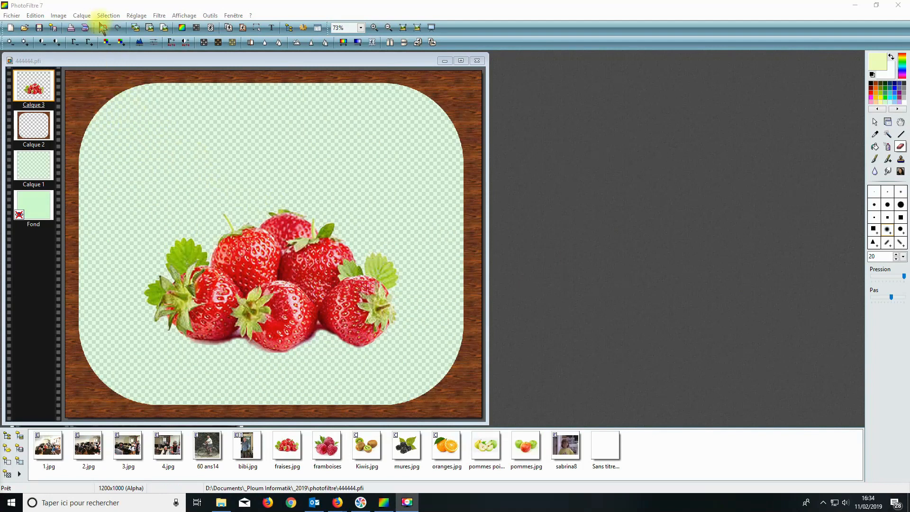
# Step: Add a new centred 1200 × 1000 px layer with automatic transparency above the strawberries in 444444.pfi
pyautogui.click(82, 17)
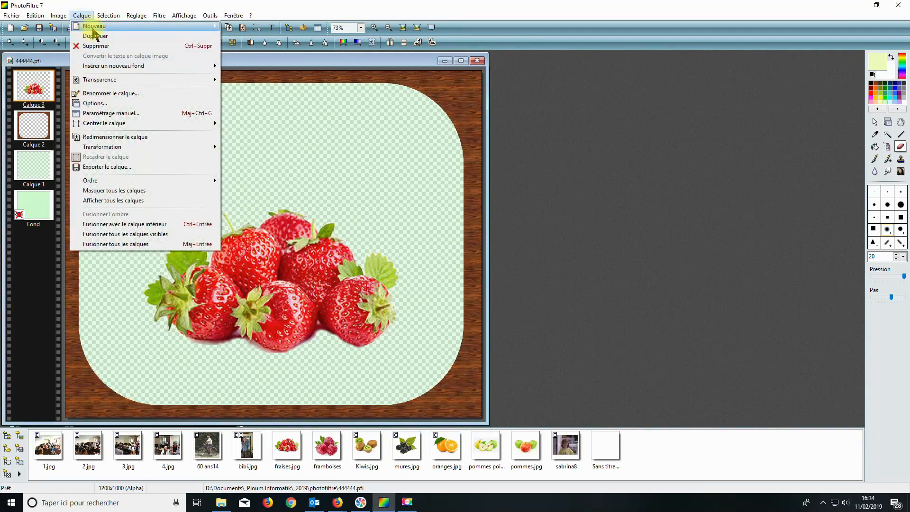
pyautogui.moveTo(171, 26)
pyautogui.click(259, 30)
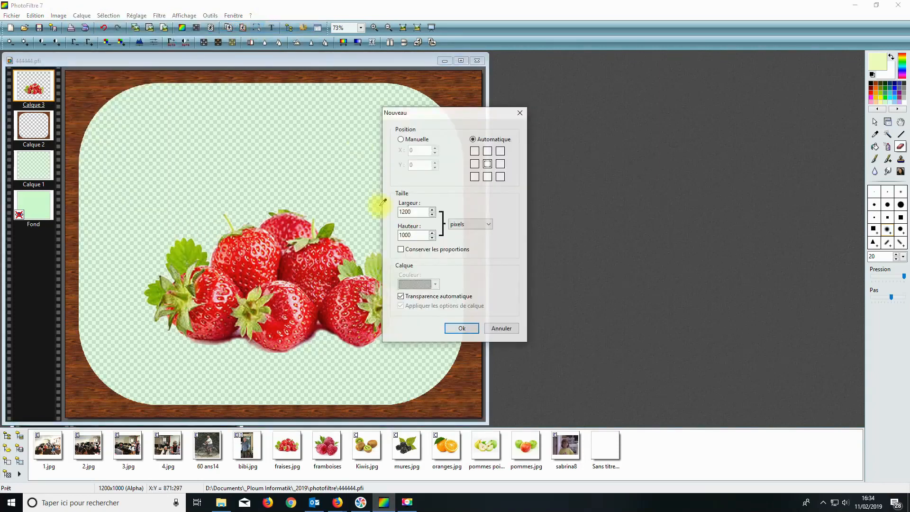
pyautogui.click(462, 329)
pyautogui.click(34, 90)
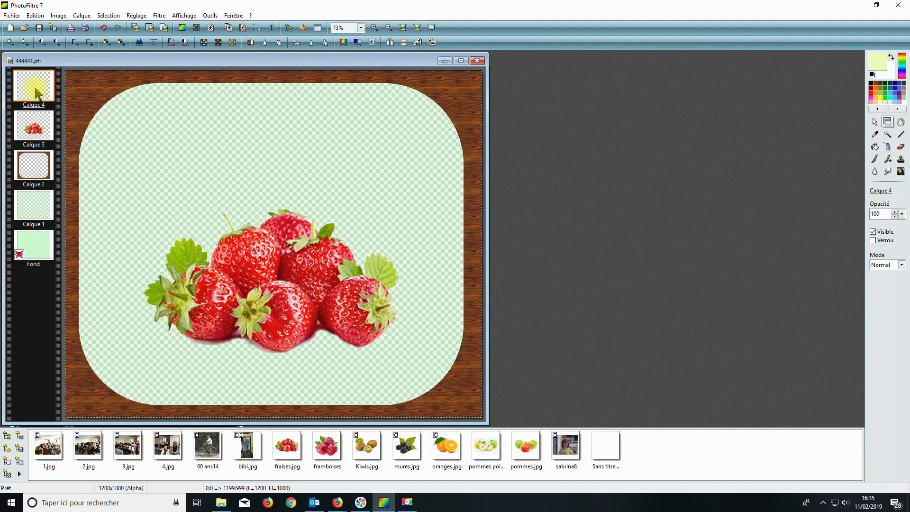
# Step: Draw an elliptical selection about 201 × 191 px in the frame's upper-left area and fill it with light cyan (RGB 198, 253, 253)
pyautogui.click(875, 122)
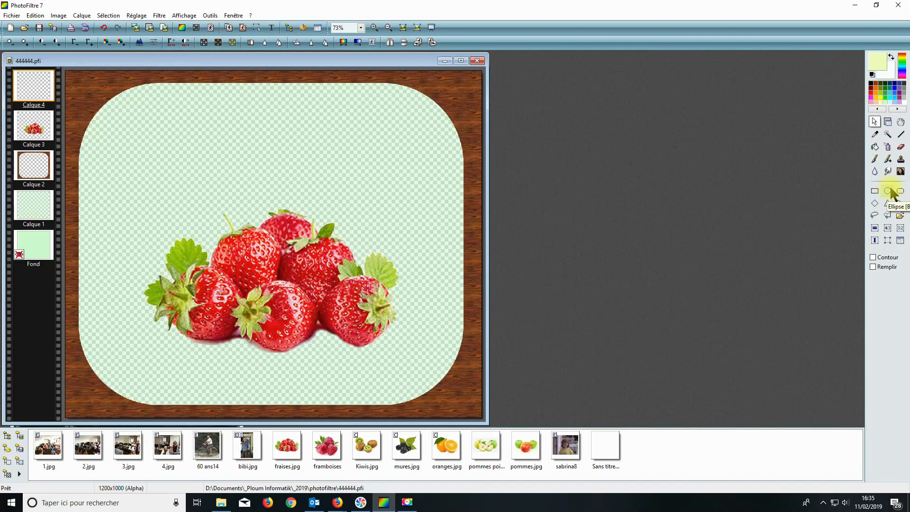
pyautogui.moveTo(113, 117); pyautogui.dragTo(182, 184)
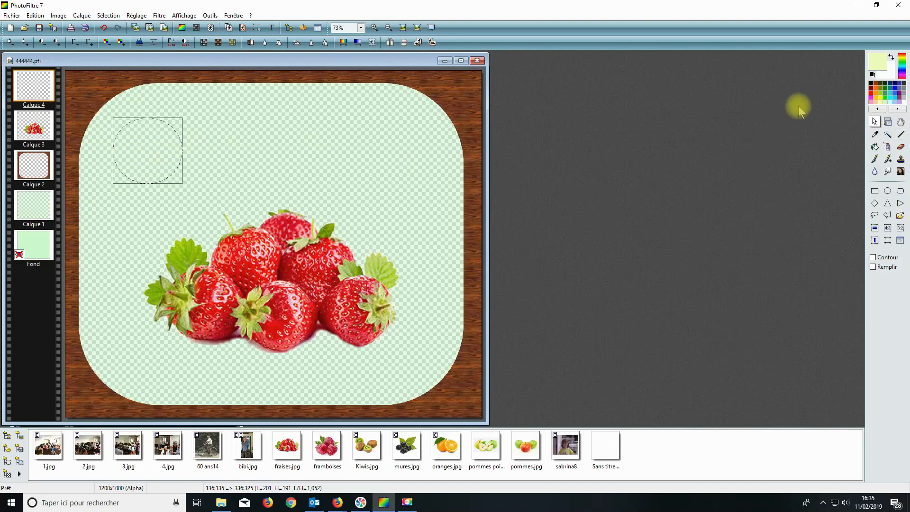
pyautogui.click(878, 62)
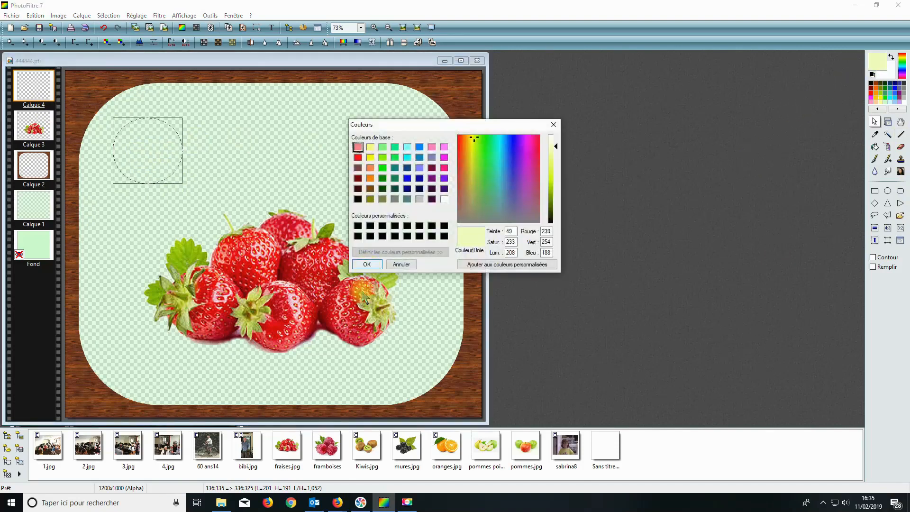
pyautogui.click(499, 141)
pyautogui.click(550, 144)
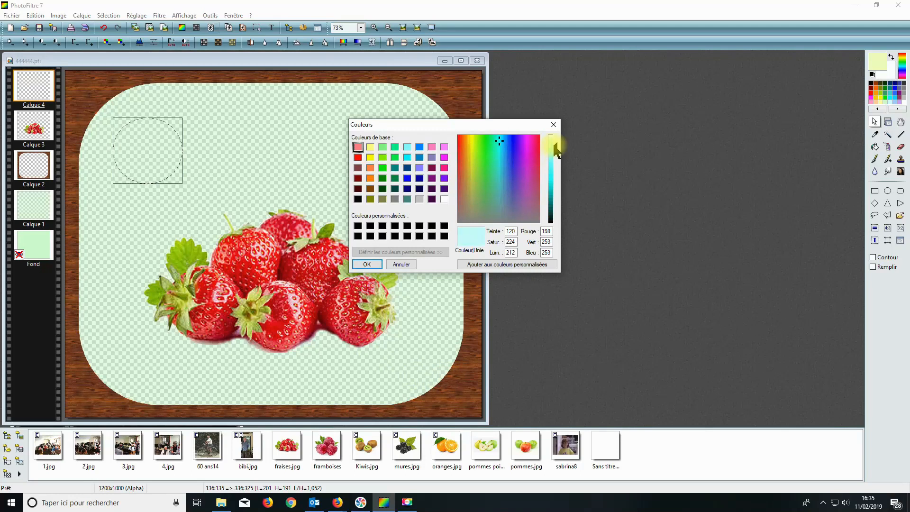
pyautogui.click(366, 268)
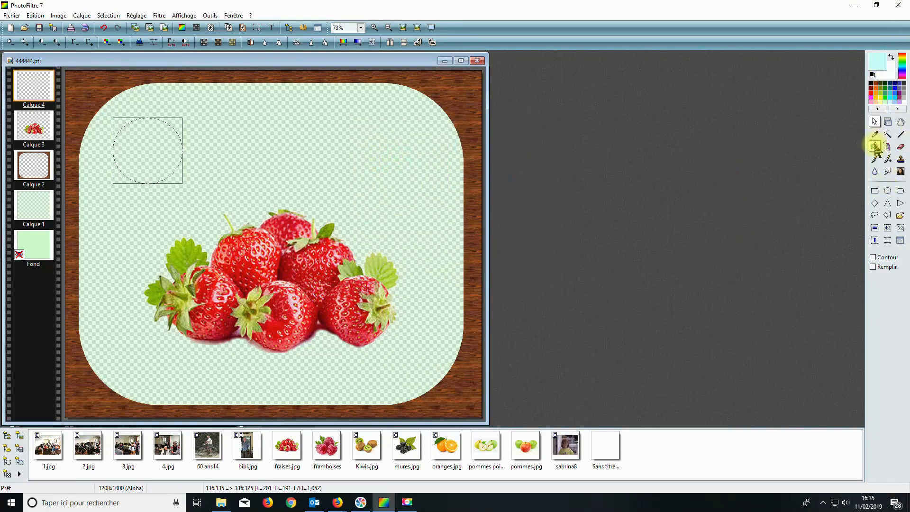
pyautogui.click(875, 147)
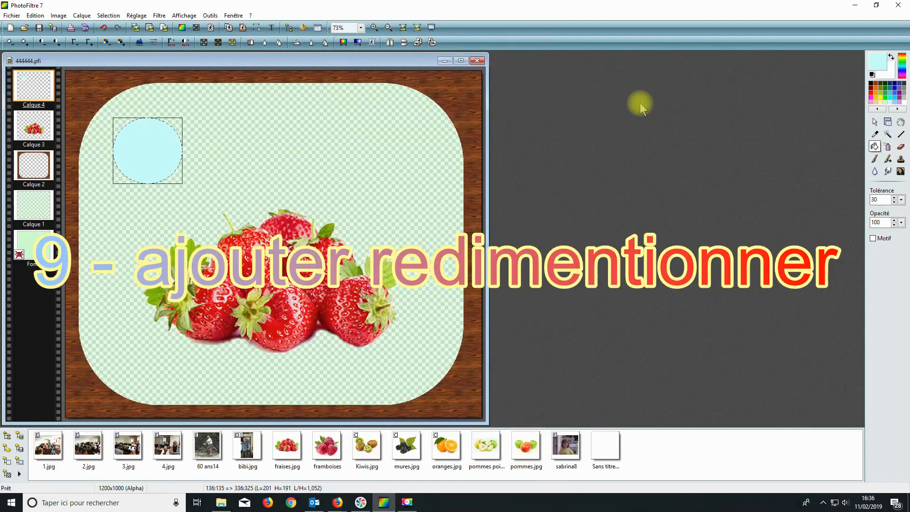
# Step: Paste the copied head as a new layer and move it onto the light cyan circle
pyautogui.click(36, 16)
pyautogui.click(46, 117)
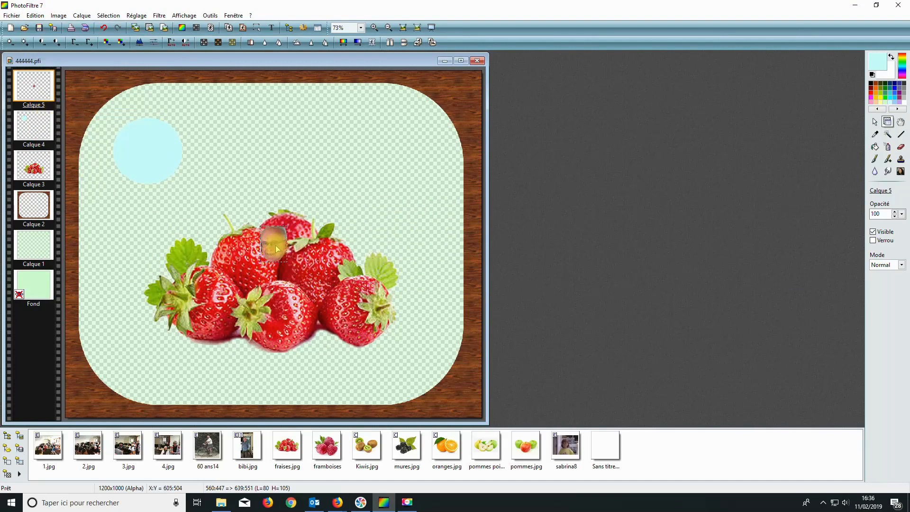
pyautogui.moveTo(278, 248); pyautogui.dragTo(154, 164)
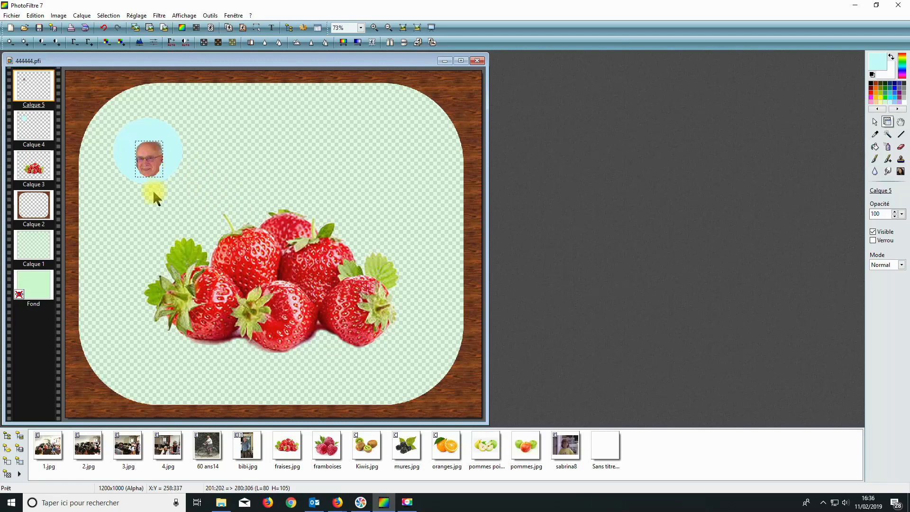
# Step: Enlarge the head layer to about 117 × 154 px and centre it in the light cyan circle
pyautogui.rightClick(150, 161)
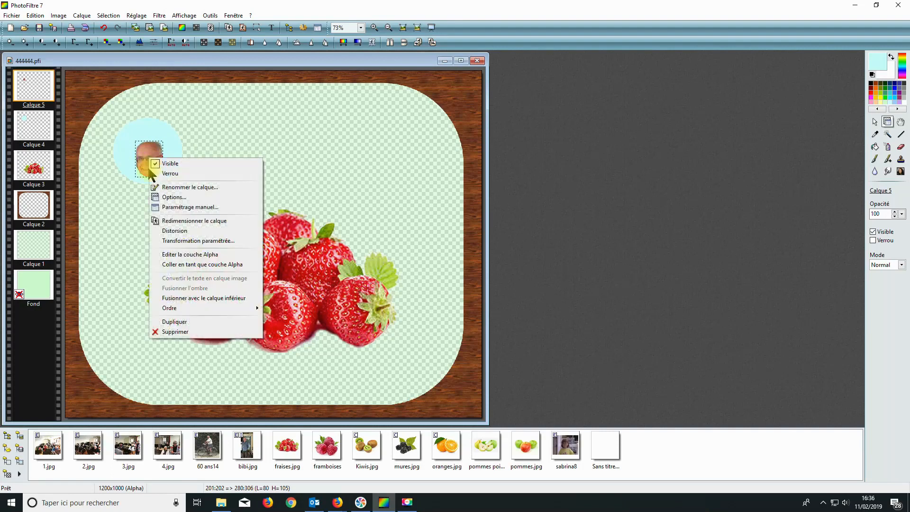
pyautogui.click(194, 220)
pyautogui.moveTo(135, 141); pyautogui.dragTo(123, 116)
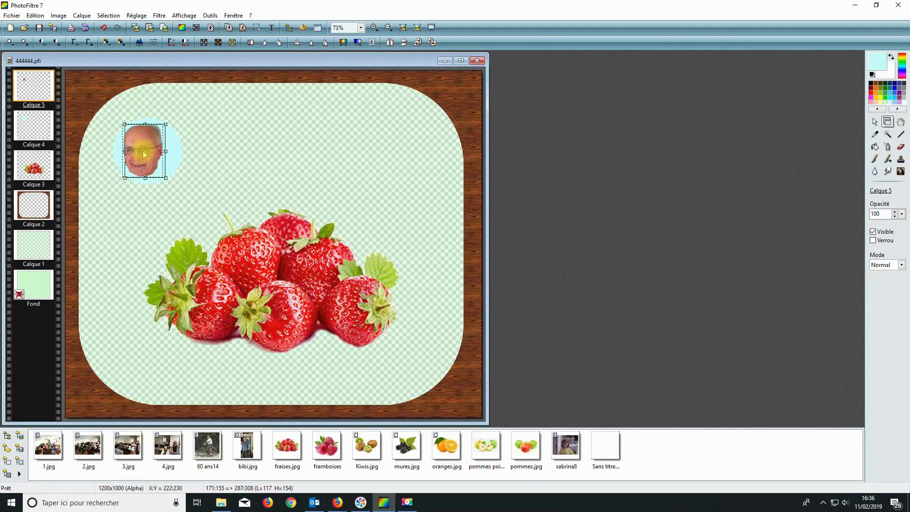
pyautogui.moveTo(143, 153); pyautogui.dragTo(148, 154)
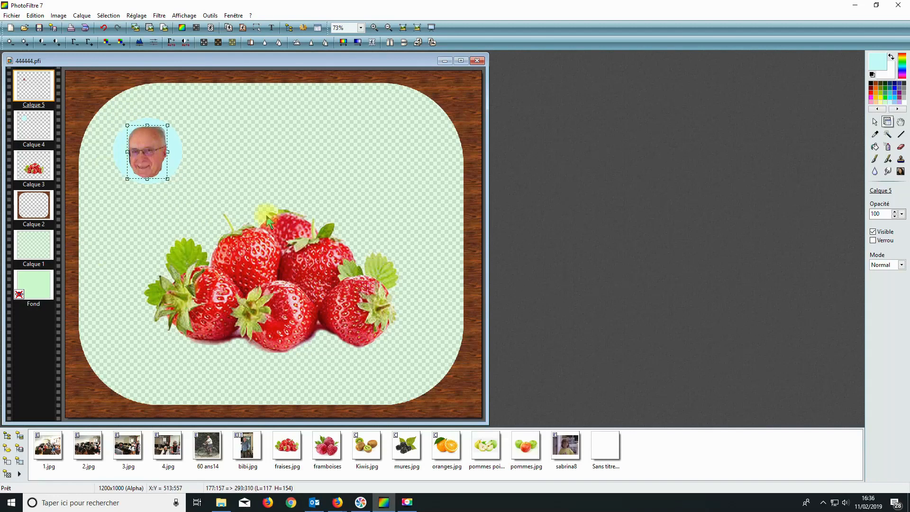
pyautogui.click(149, 149)
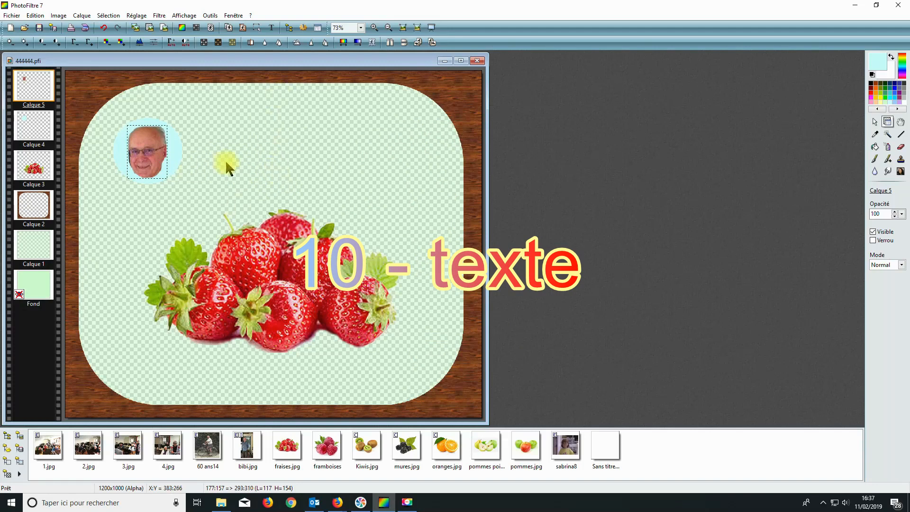
# Step: Start a new text in the Jokerman font and set its colour to blue
pyautogui.click(271, 27)
pyautogui.click(313, 103)
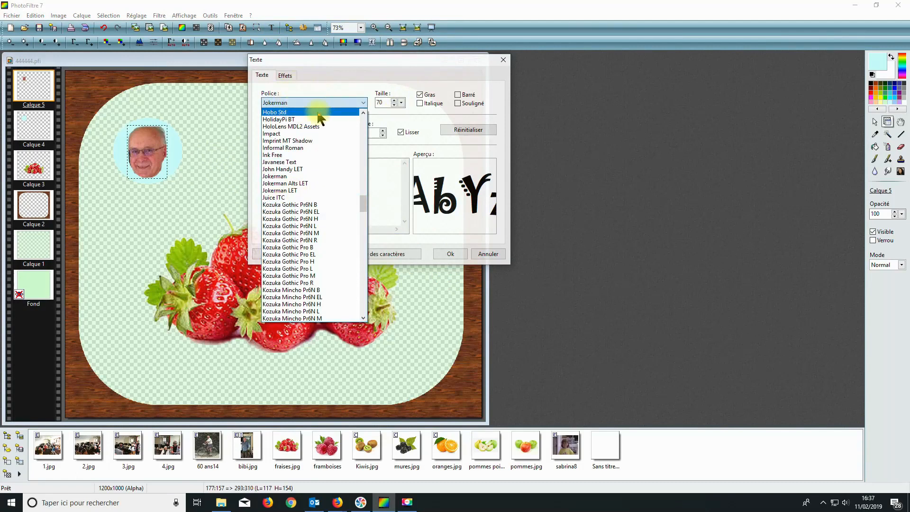
pyautogui.click(287, 175)
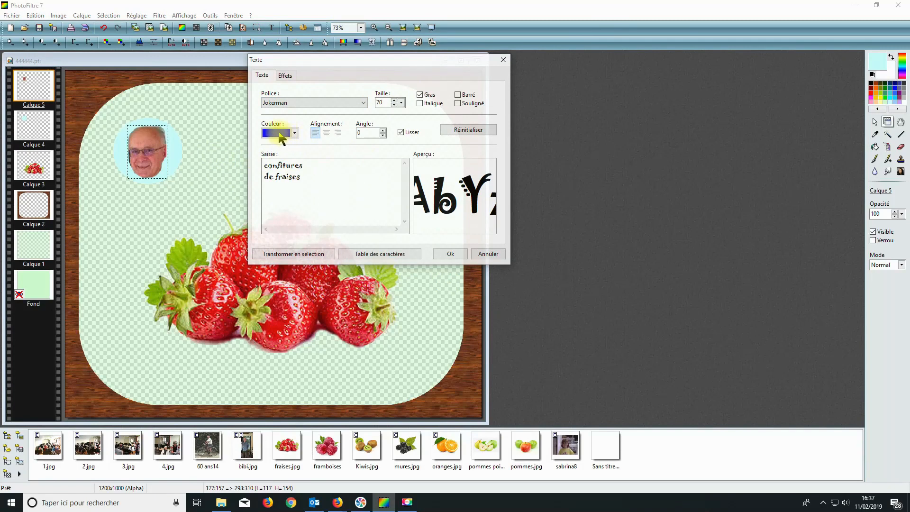
pyautogui.click(295, 135)
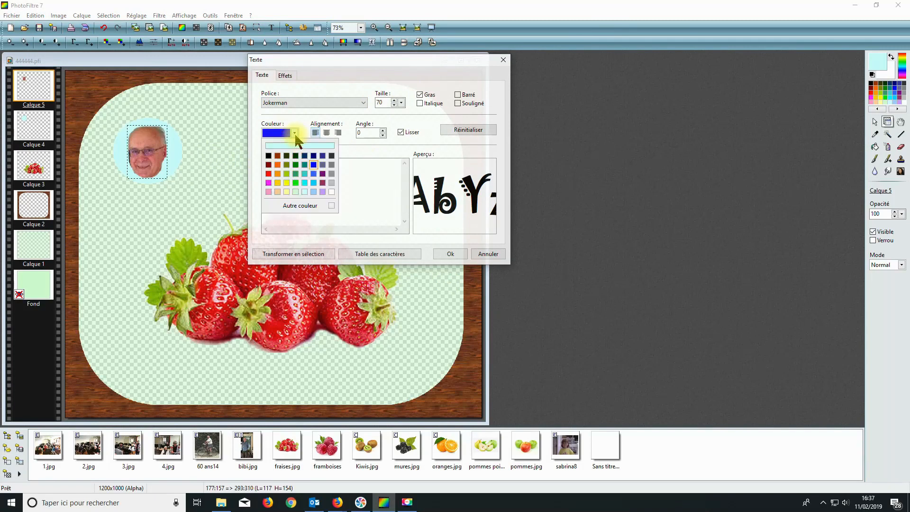
pyautogui.click(315, 163)
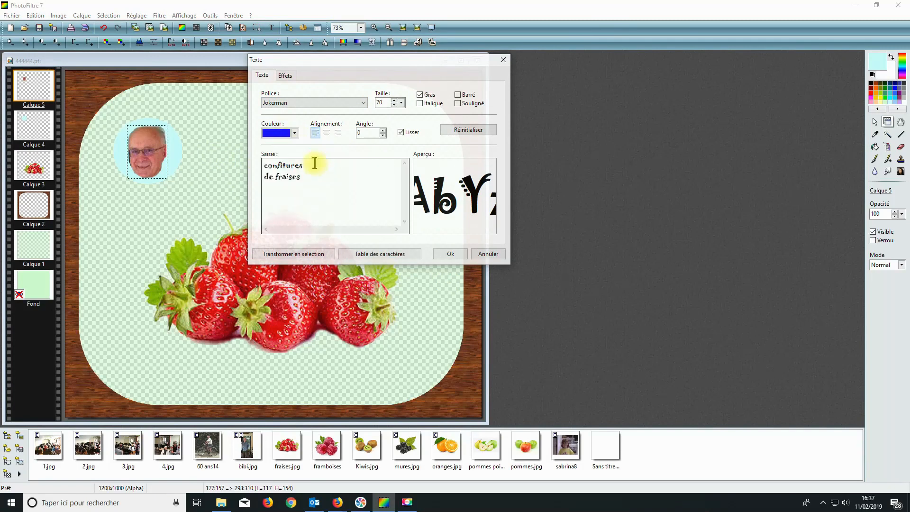
# Step: Insert the two-line text "confitures de fraises" and place it above the strawberries, beside the head
pyautogui.click(382, 102)
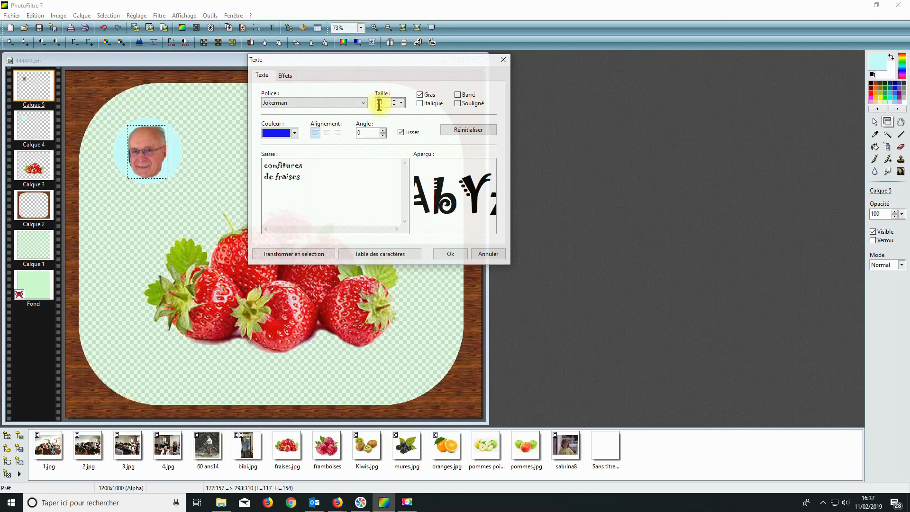
pyautogui.click(420, 95)
pyautogui.click(279, 175)
pyautogui.click(271, 163)
pyautogui.click(305, 164)
pyautogui.click(449, 254)
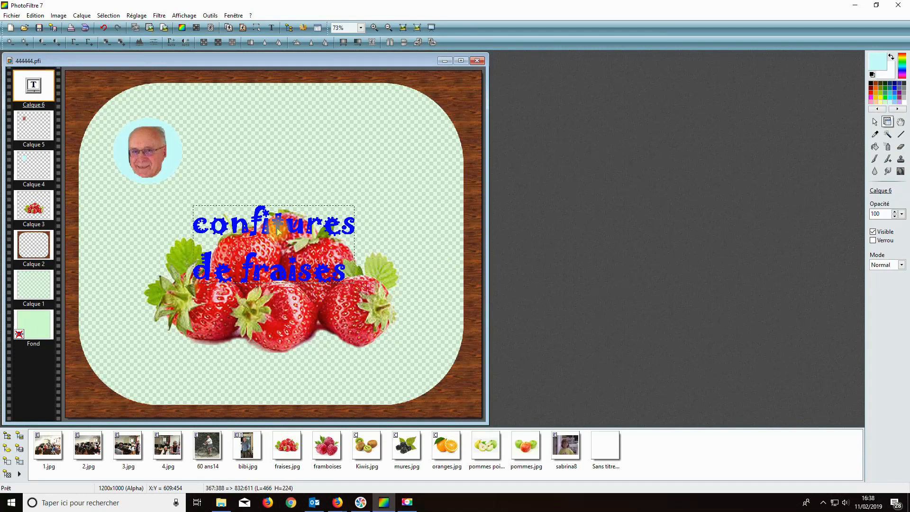
pyautogui.moveTo(277, 229); pyautogui.dragTo(300, 133)
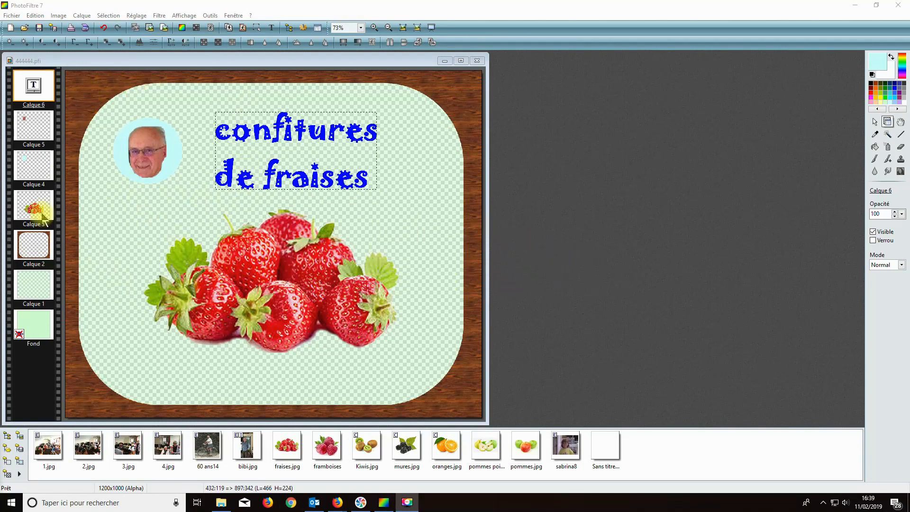
# Step: Enable a drop shadow (Ombre portée) on the wooden frame layer Calque 2 and colour it bright green
pyautogui.click(22, 247)
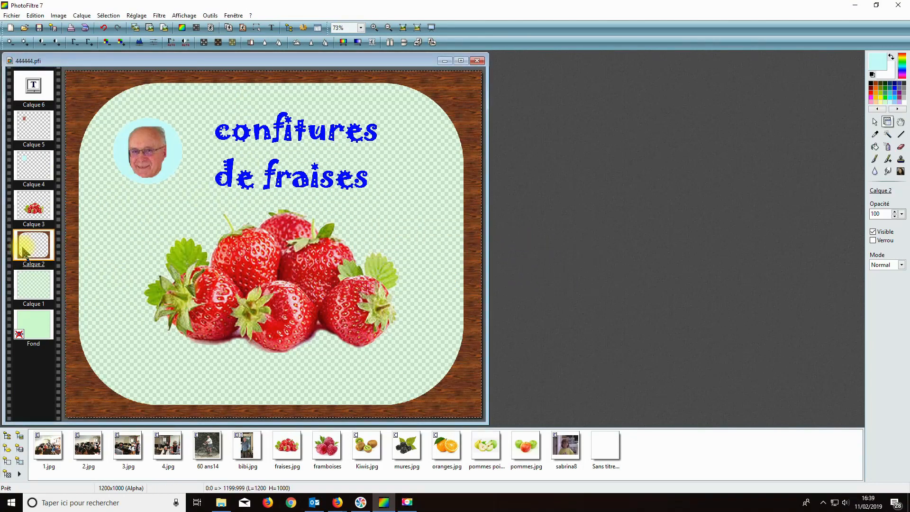
pyautogui.rightClick(84, 95)
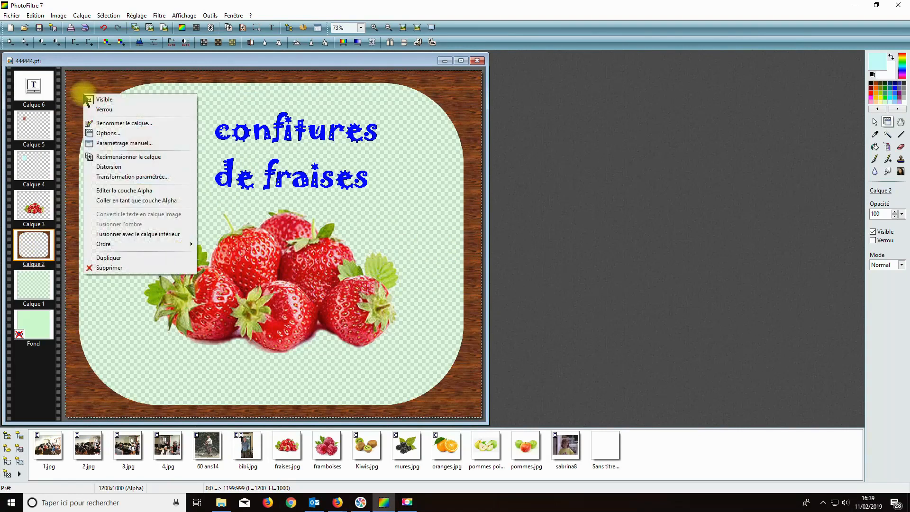
pyautogui.click(106, 133)
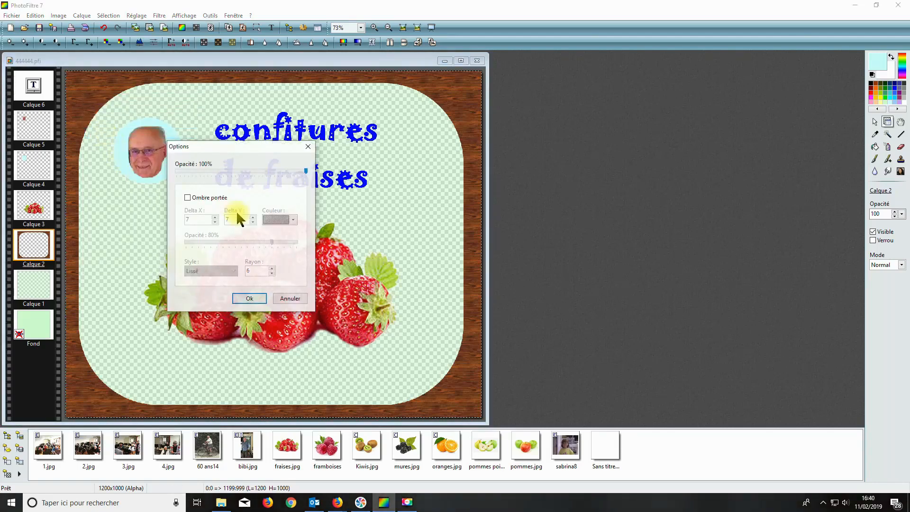
pyautogui.click(188, 198)
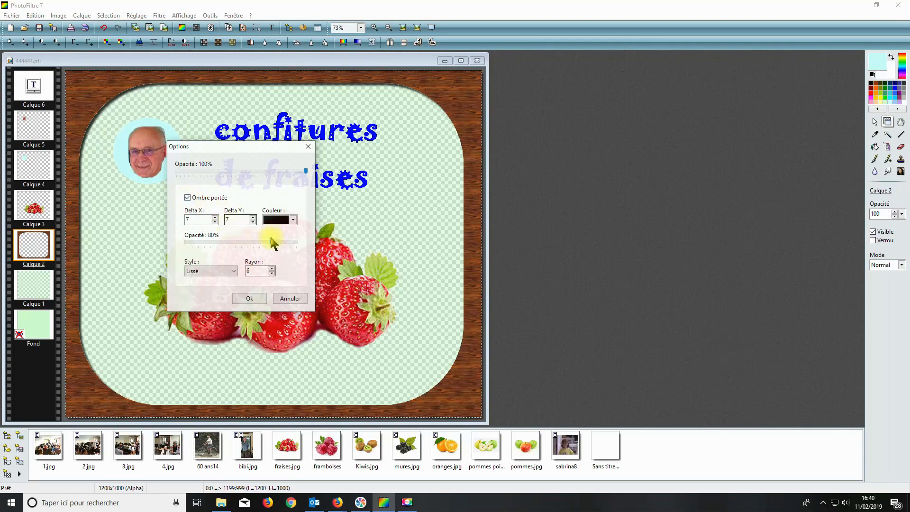
pyautogui.click(293, 219)
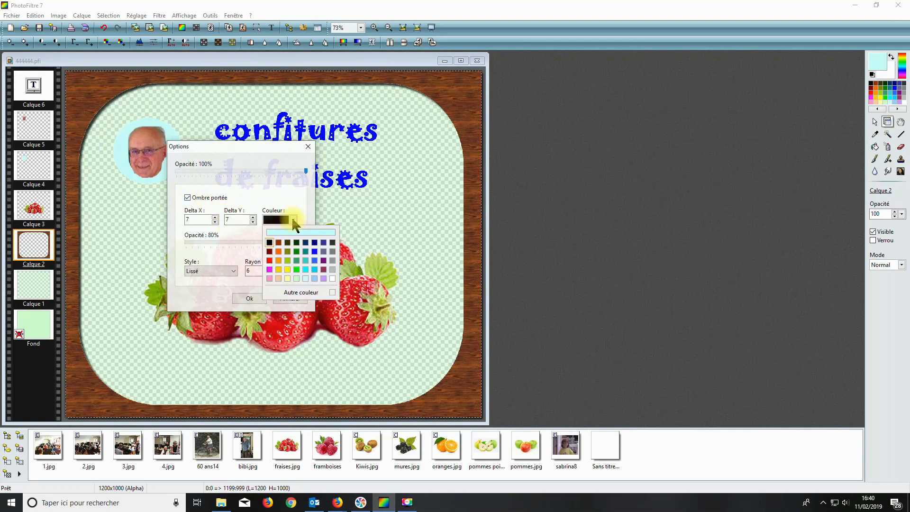
pyautogui.click(297, 270)
# Step: Set the frame shadow's Delta X and Delta Y to 20 and apply the layer options
pyautogui.doubleClick(193, 219)
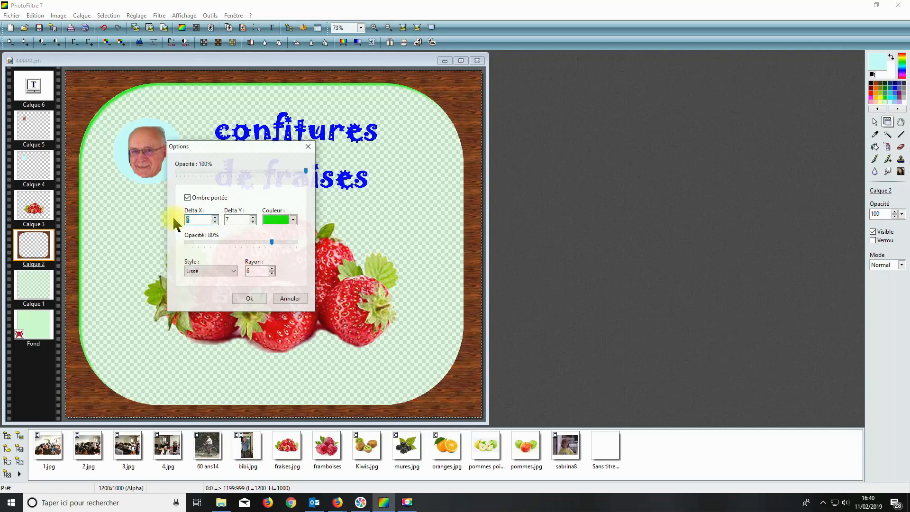
pyautogui.write('20')
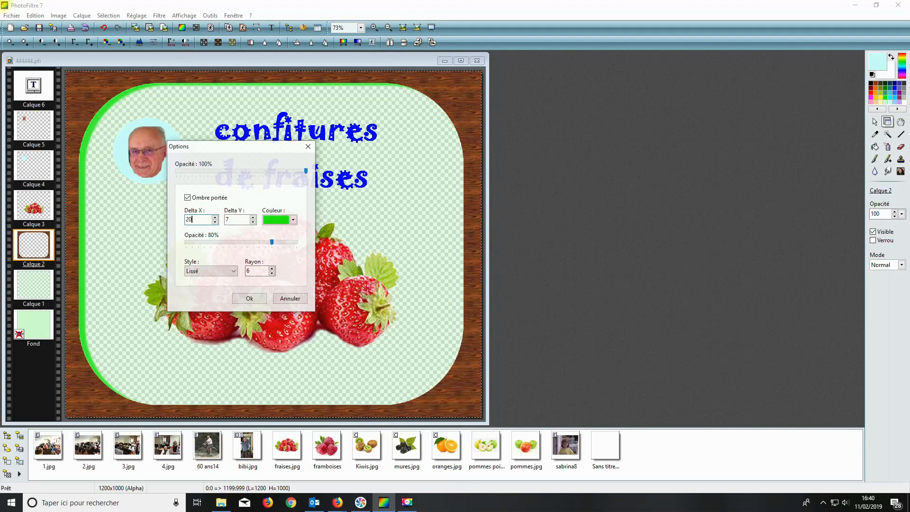
pyautogui.doubleClick(237, 221)
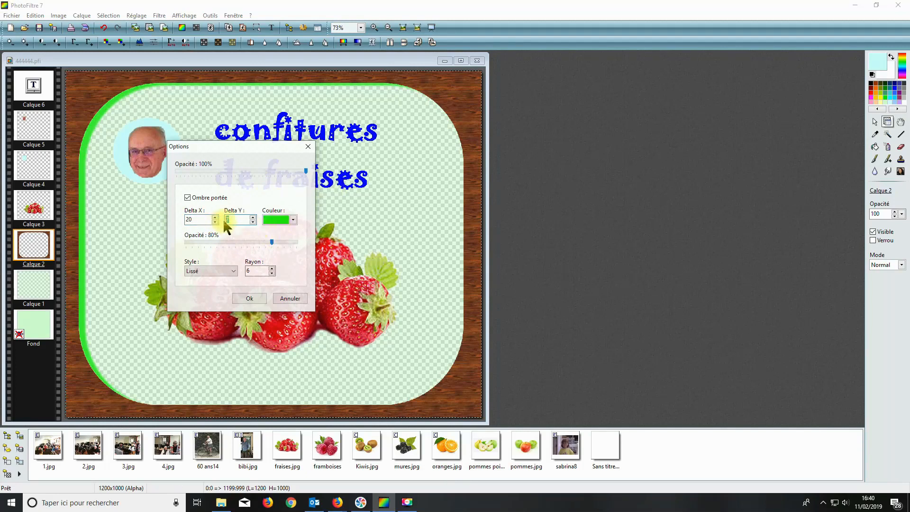
pyautogui.write('20')
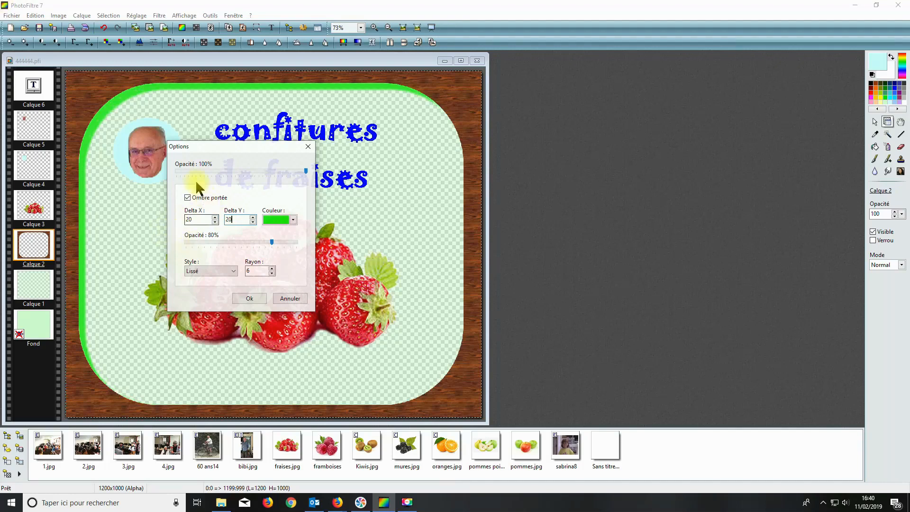
pyautogui.click(248, 298)
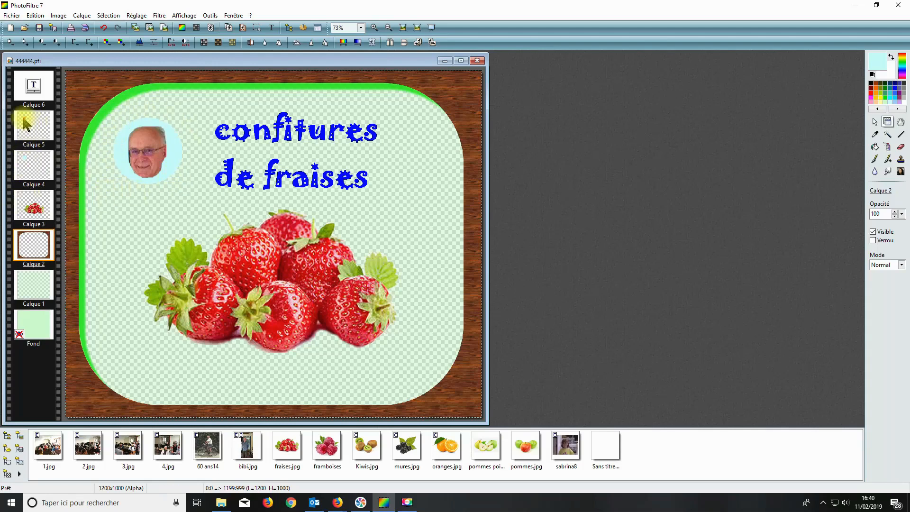
# Step: Enable a drop shadow (Ombre portée) on the cyan circle layer Calque 4 with Delta X and Delta Y set to 15
pyautogui.click(23, 169)
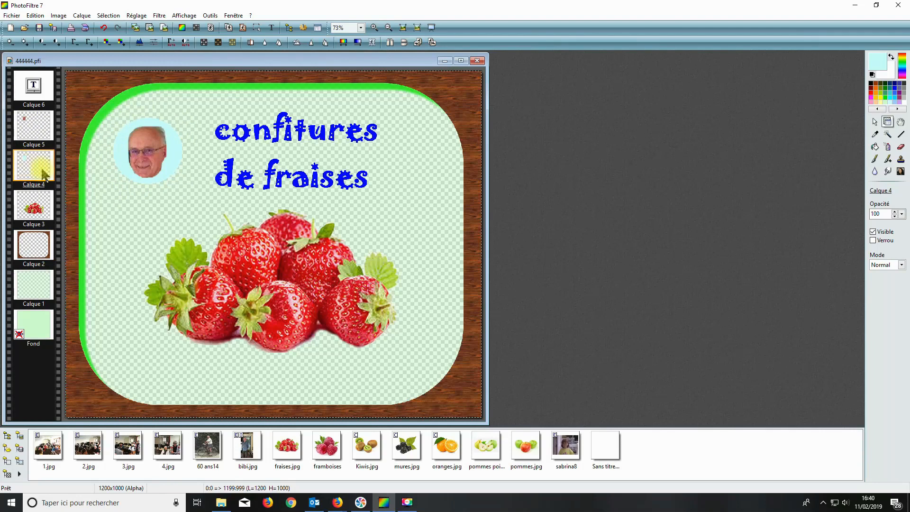
pyautogui.rightClick(166, 163)
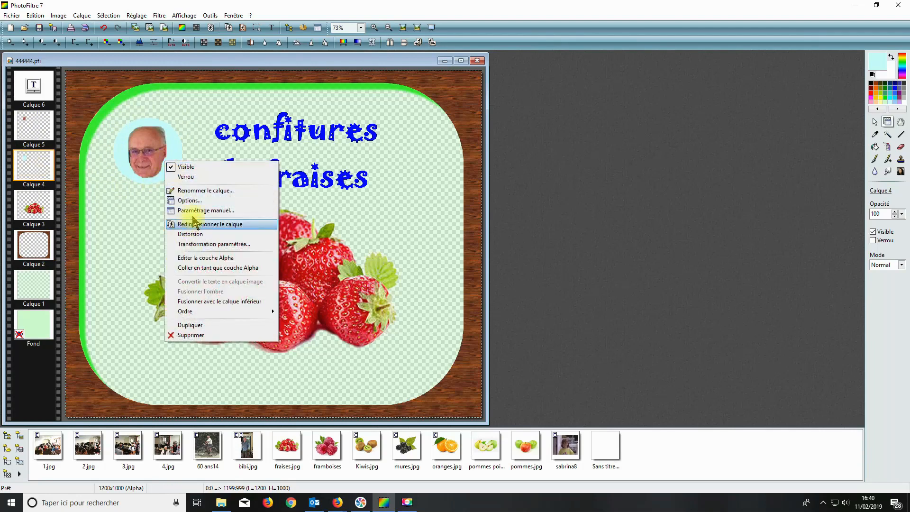
pyautogui.click(190, 199)
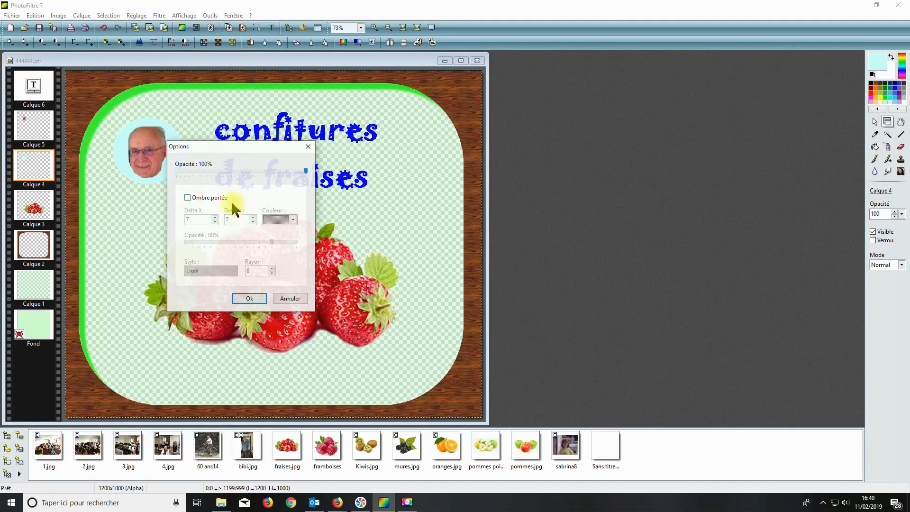
pyautogui.click(187, 198)
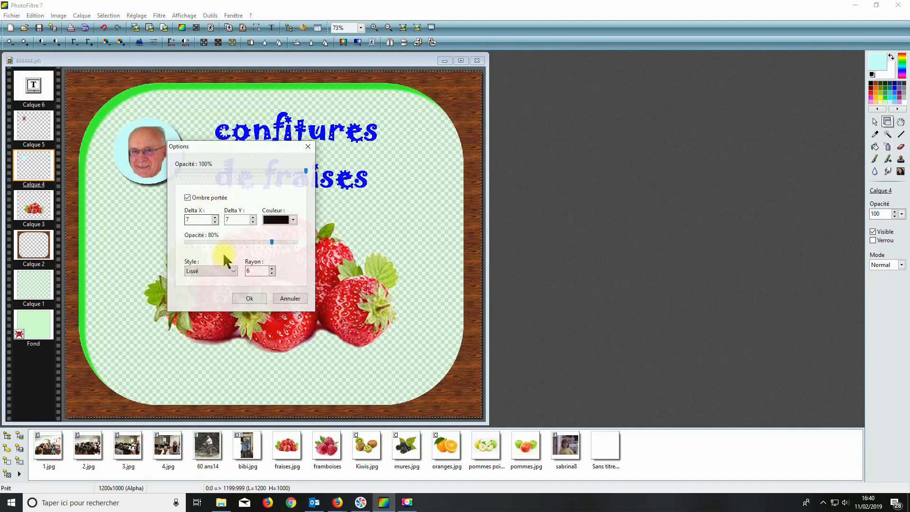
pyautogui.doubleClick(211, 220)
pyautogui.write('15')
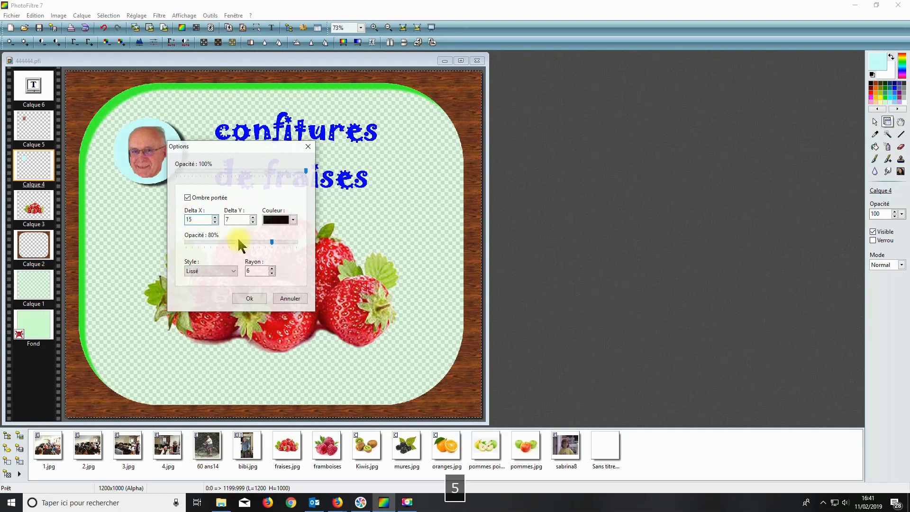
pyautogui.doubleClick(234, 220)
pyautogui.write('15')
# Step: Colour the cyan circle's shadow dark grey and apply the layer options
pyautogui.click(293, 220)
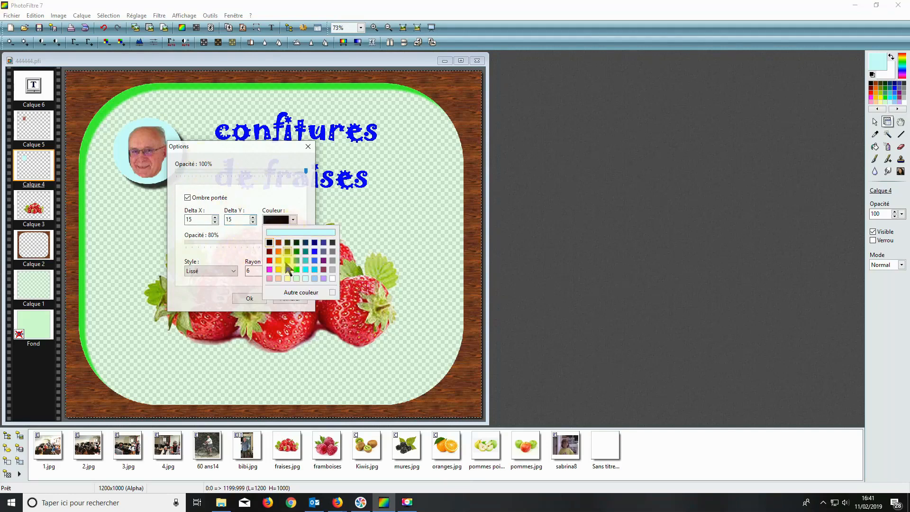
pyautogui.click(333, 243)
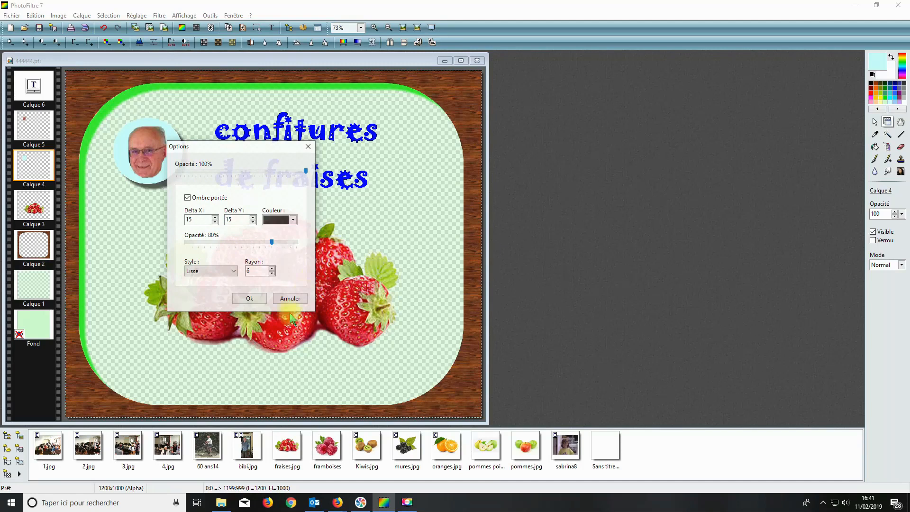
pyautogui.click(249, 298)
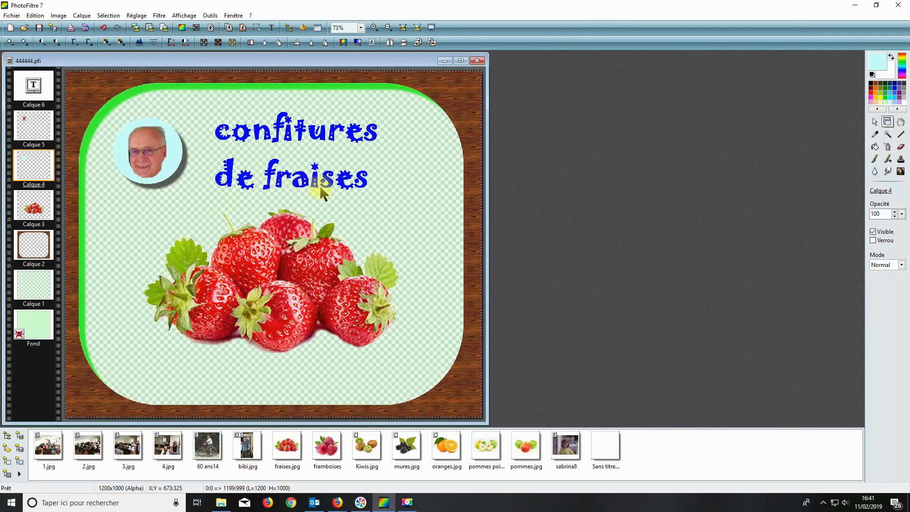
# Step: Enable a drop shadow on the "confitures de fraises" text layer with Delta X and Delta Y set to 15
pyautogui.doubleClick(33, 89)
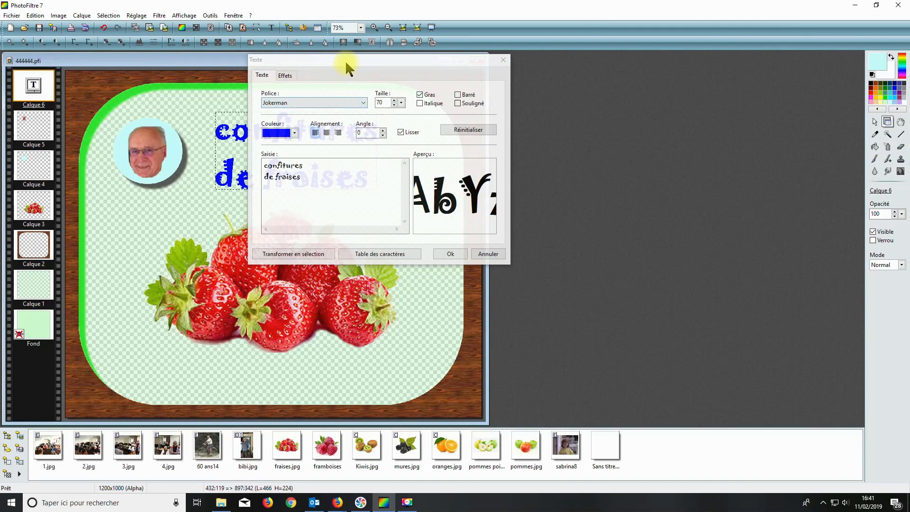
pyautogui.click(285, 76)
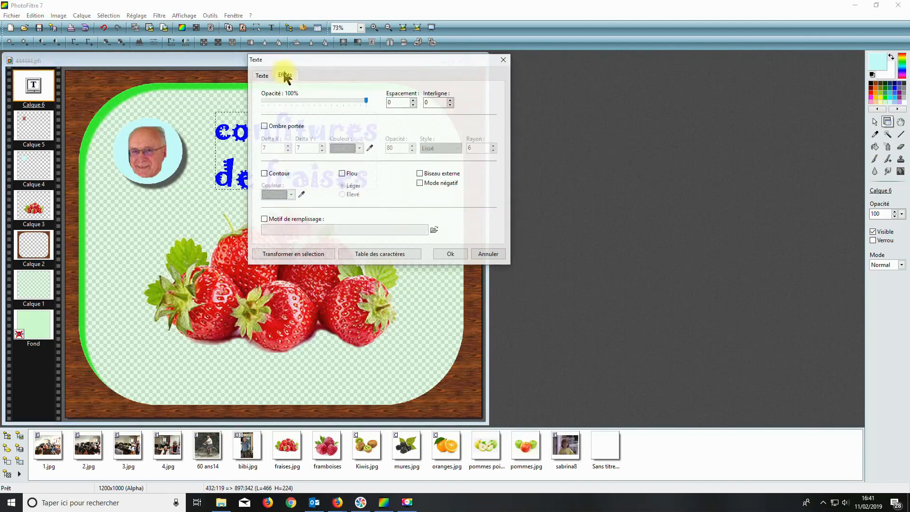
pyautogui.click(264, 126)
pyautogui.doubleClick(269, 148)
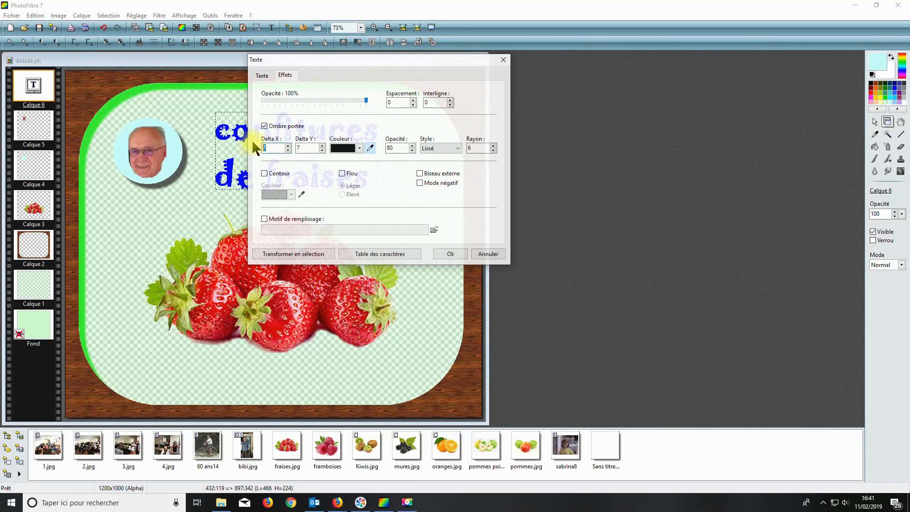
pyautogui.write('15')
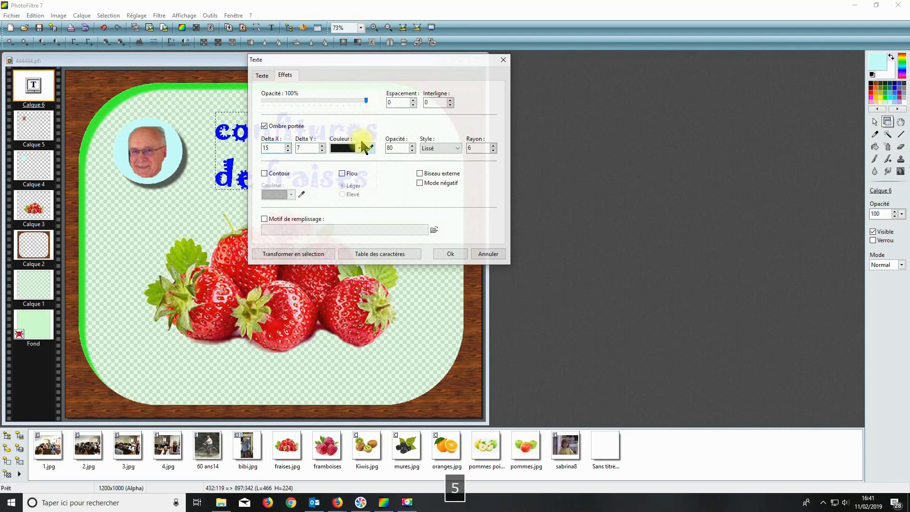
pyautogui.doubleClick(306, 148)
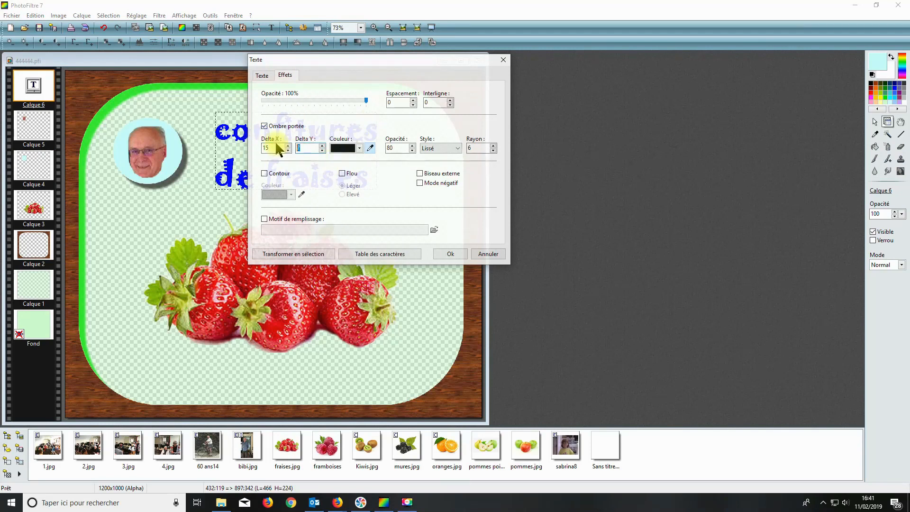
pyautogui.write('15')
# Step: Colour the text's drop shadow grey and apply the text effects
pyautogui.click(359, 148)
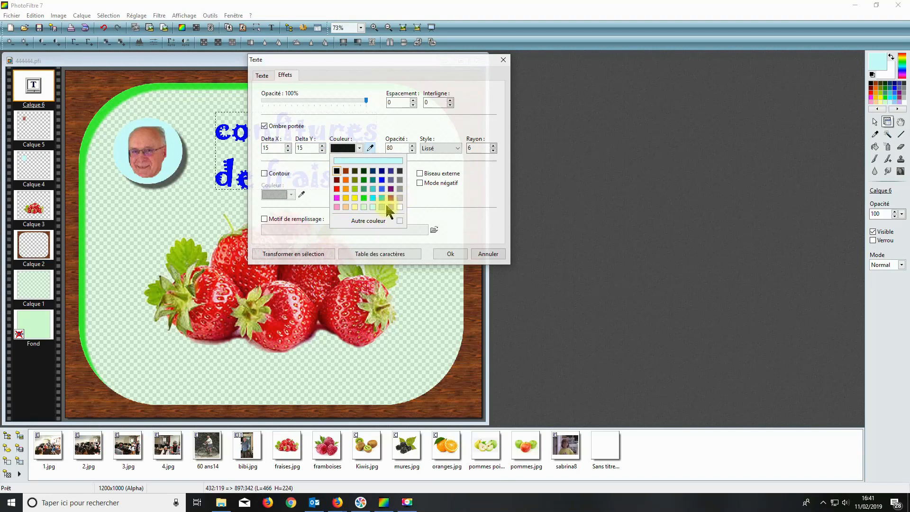
pyautogui.click(399, 181)
pyautogui.click(441, 252)
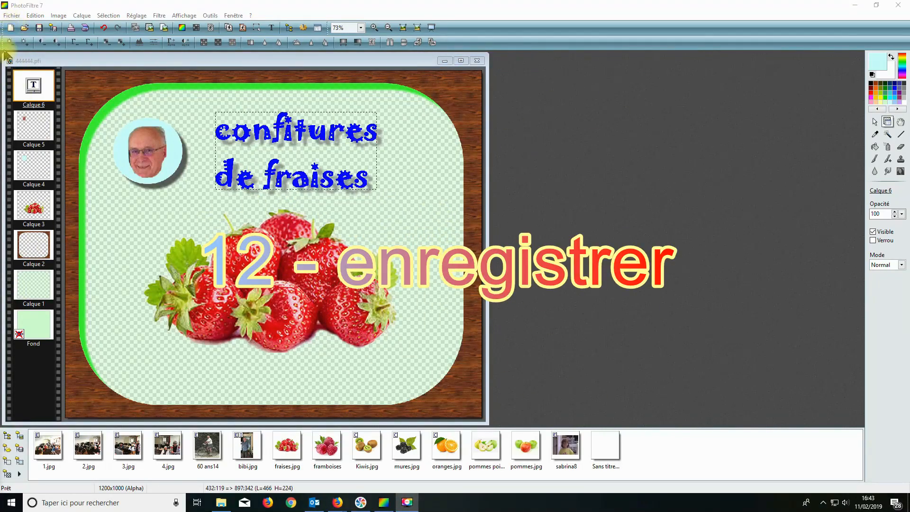
# Step: Save the layered label under the name etiquette in PhotoFiltre (*.pfi) format in the photofiltre folder, without compression
pyautogui.click(11, 16)
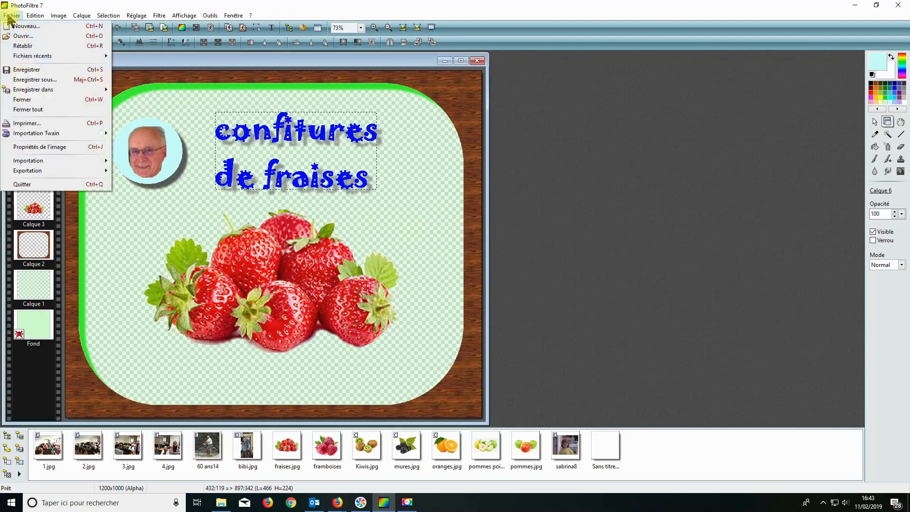
pyautogui.click(36, 79)
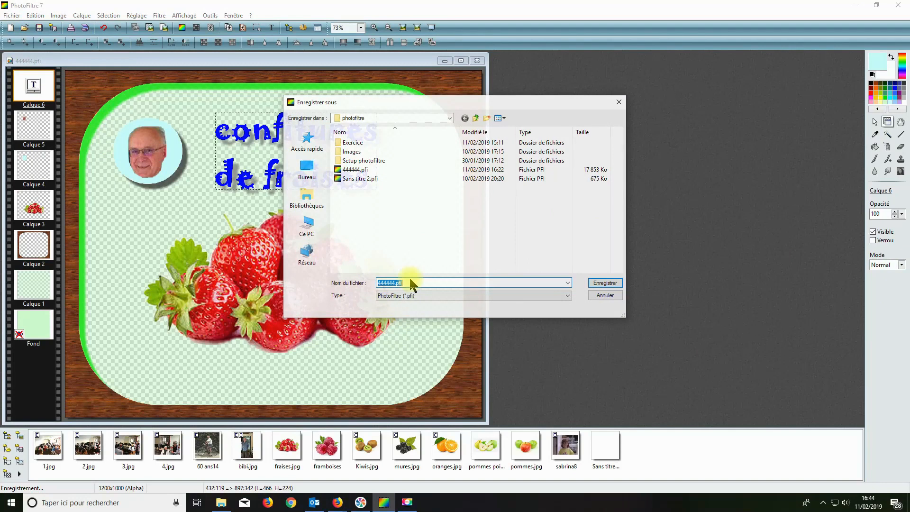
pyautogui.write('eti')
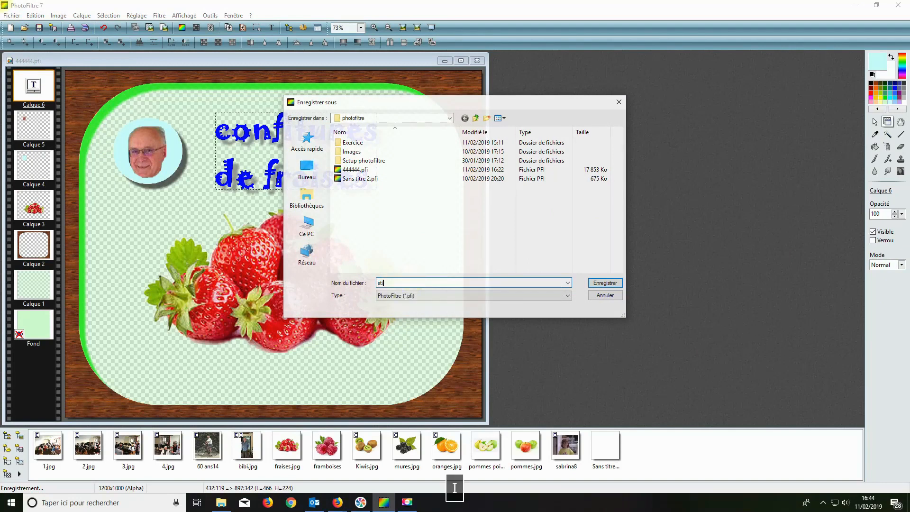
pyautogui.write('quette')
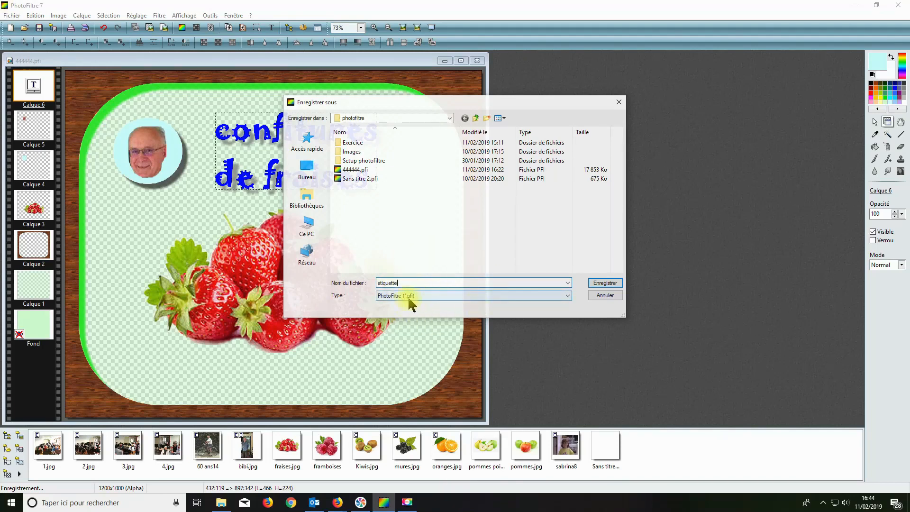
pyautogui.click(605, 283)
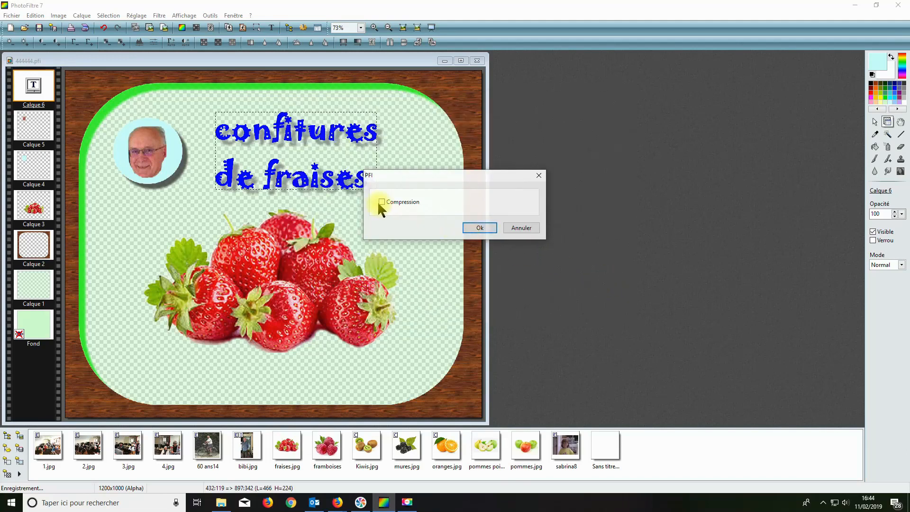
pyautogui.click(480, 229)
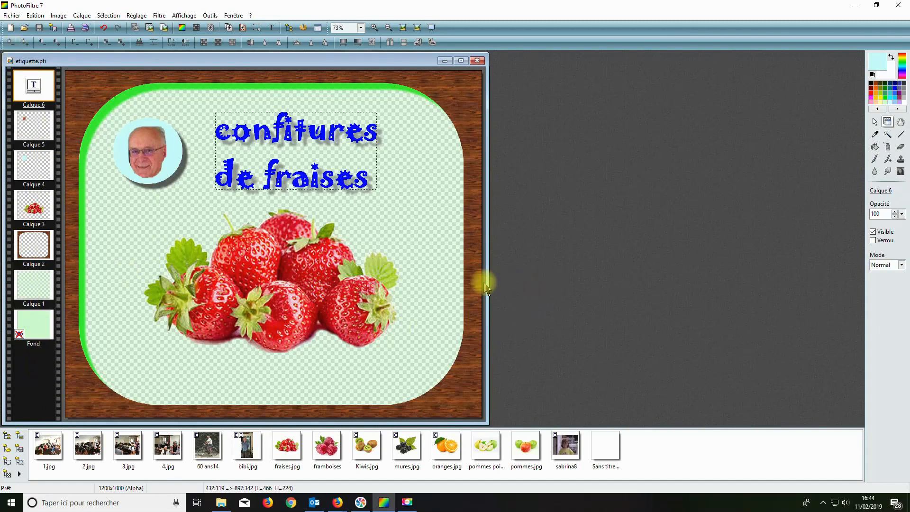
# Step: Save a PNG copy of the label as etiquette.png, non-interlaced and with filtering set to Aucun
pyautogui.click(11, 16)
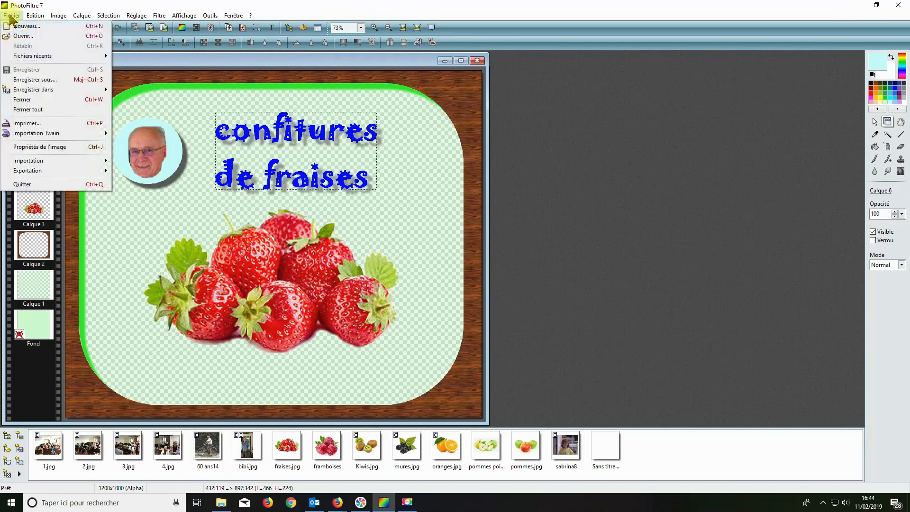
pyautogui.click(33, 82)
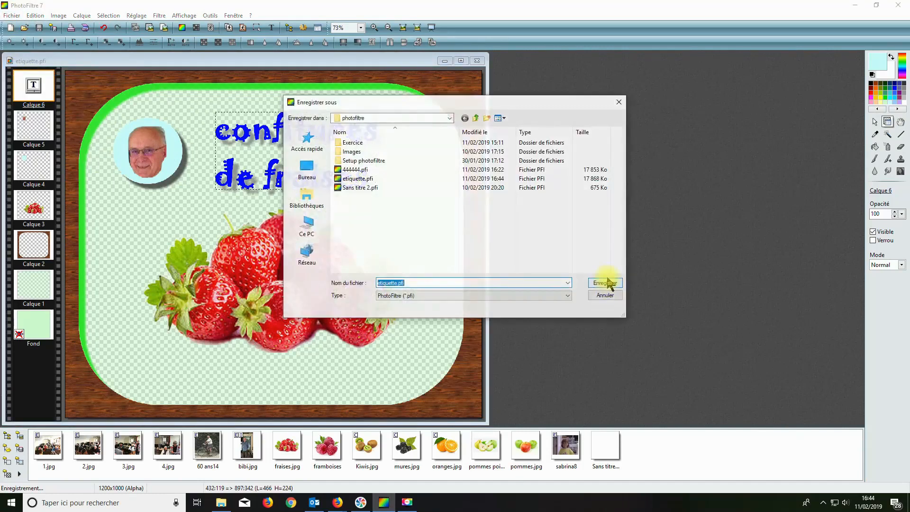
pyautogui.click(567, 296)
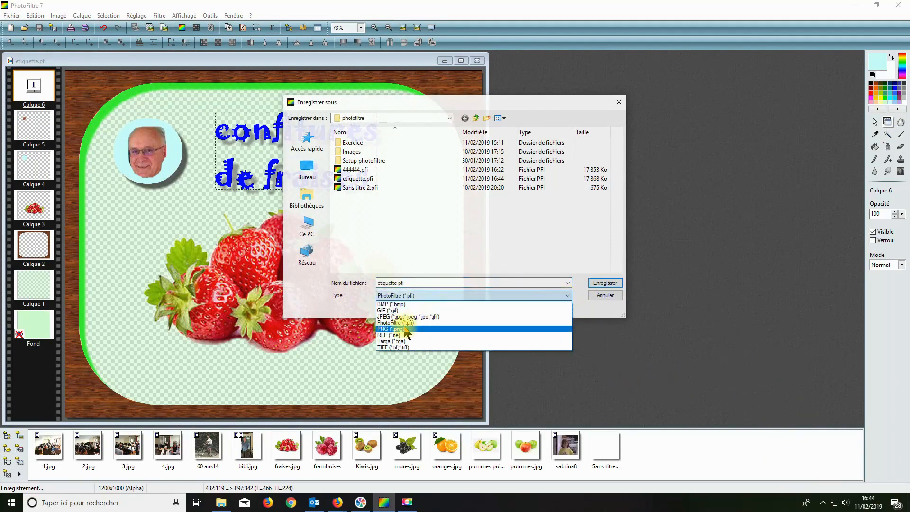
pyautogui.click(406, 330)
pyautogui.press('Return')
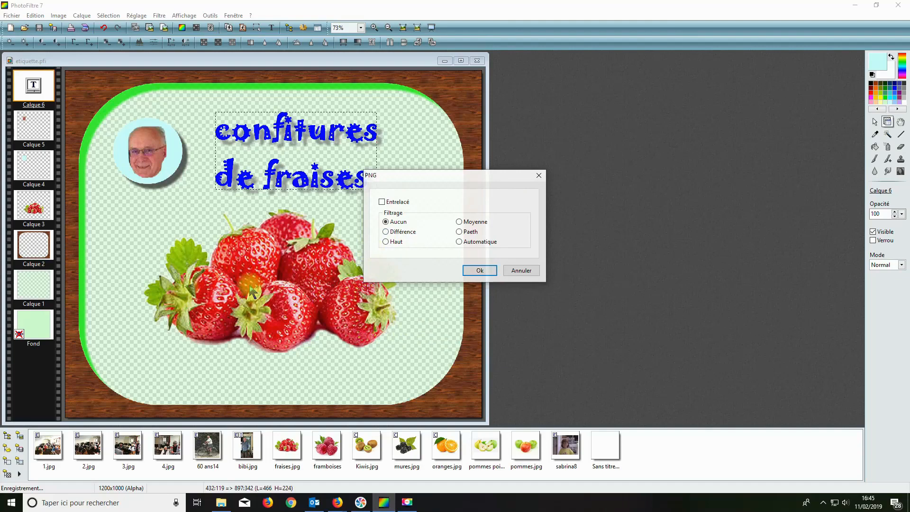
pyautogui.click(483, 269)
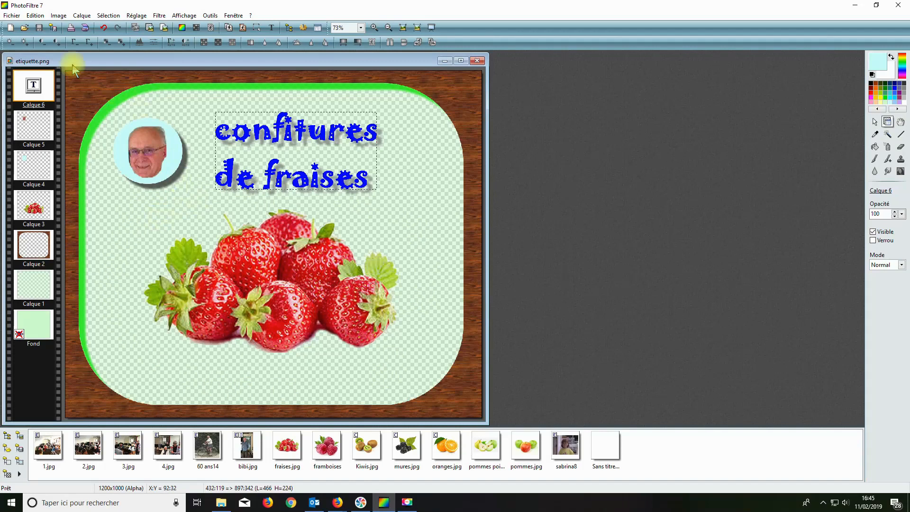
# Step: Save a JPEG copy as etiquette.jpg without layers, with compression 90 and standard format
pyautogui.click(11, 16)
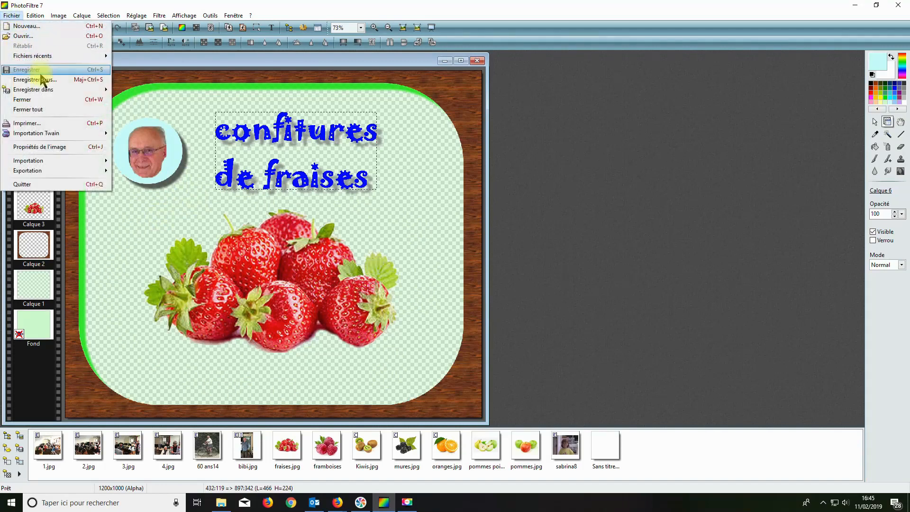
pyautogui.click(35, 79)
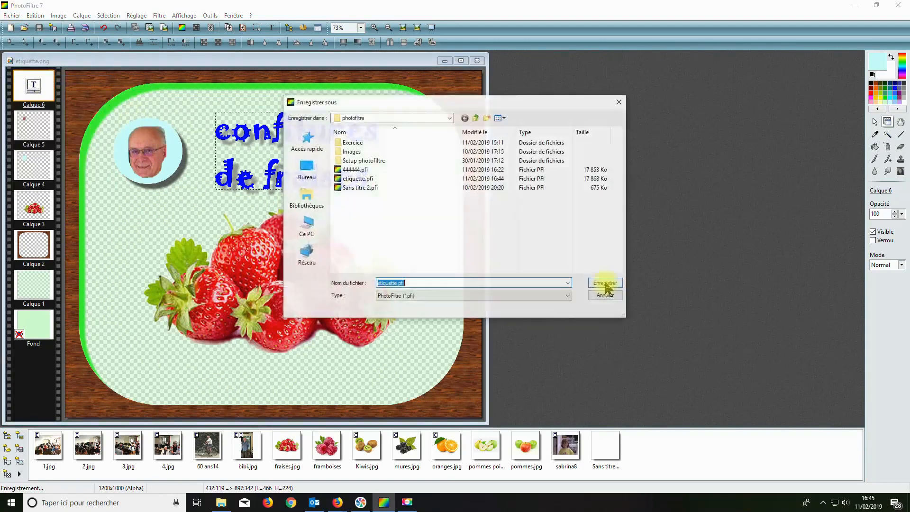
pyautogui.click(568, 295)
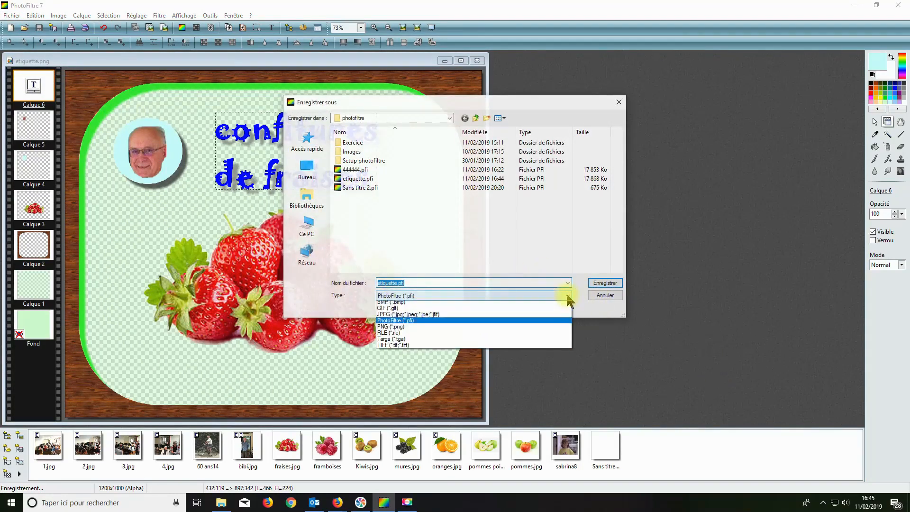
pyautogui.click(411, 316)
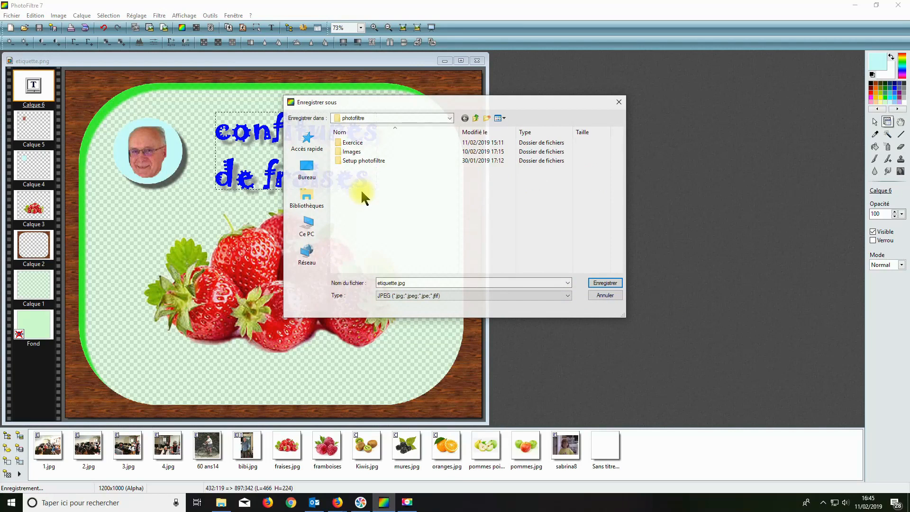
pyautogui.click(605, 282)
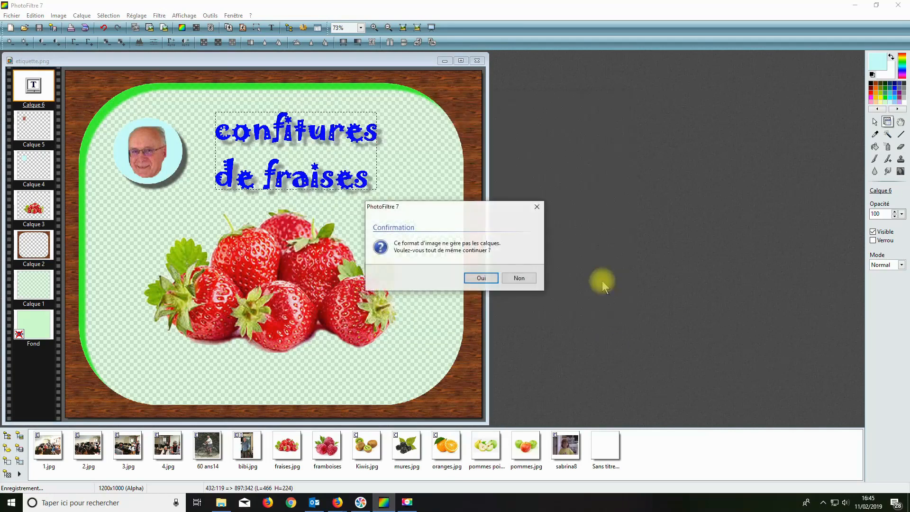
pyautogui.click(471, 277)
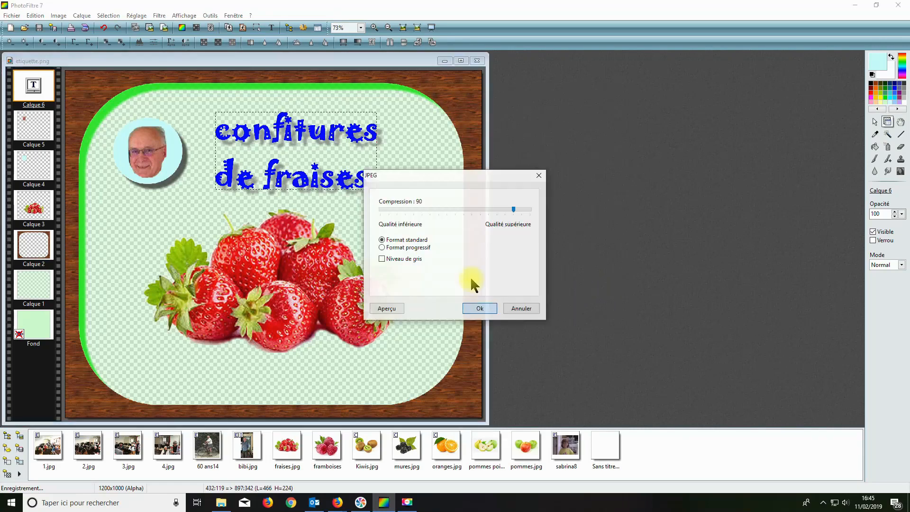
pyautogui.click(481, 307)
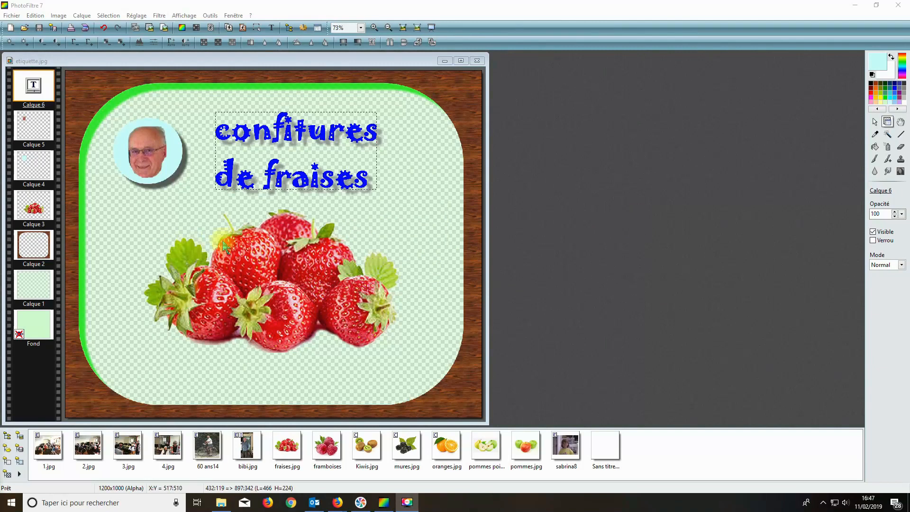
# Step: Delete the wooden frame layer Calque 2 and the semi-transparent green layer Calque 1 from the label
pyautogui.click(30, 238)
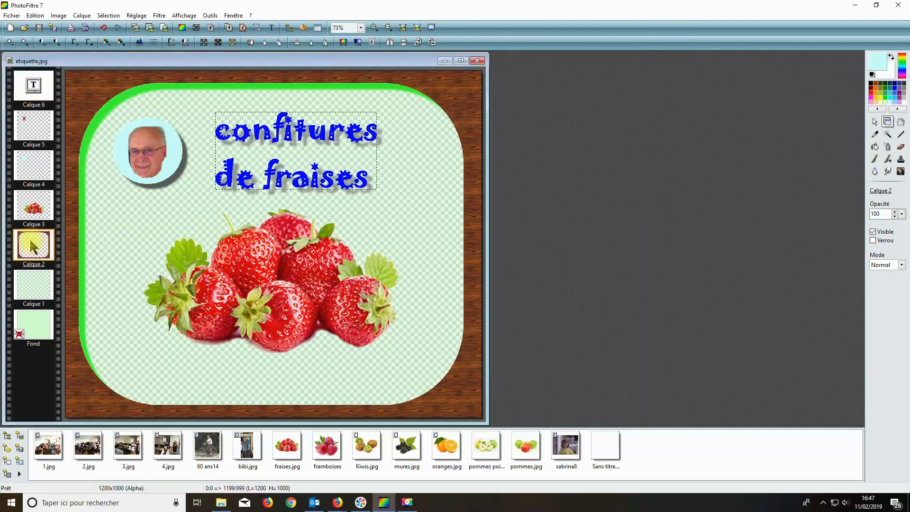
pyautogui.rightClick(29, 242)
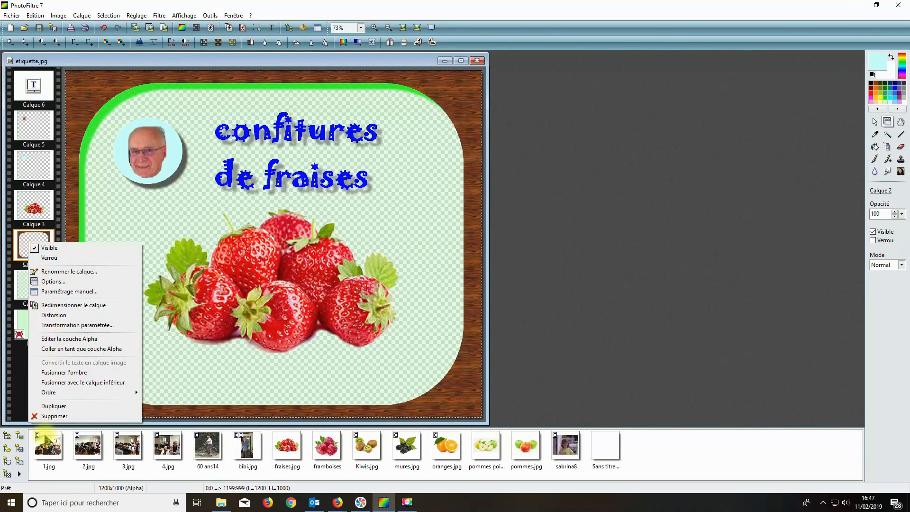
pyautogui.click(50, 417)
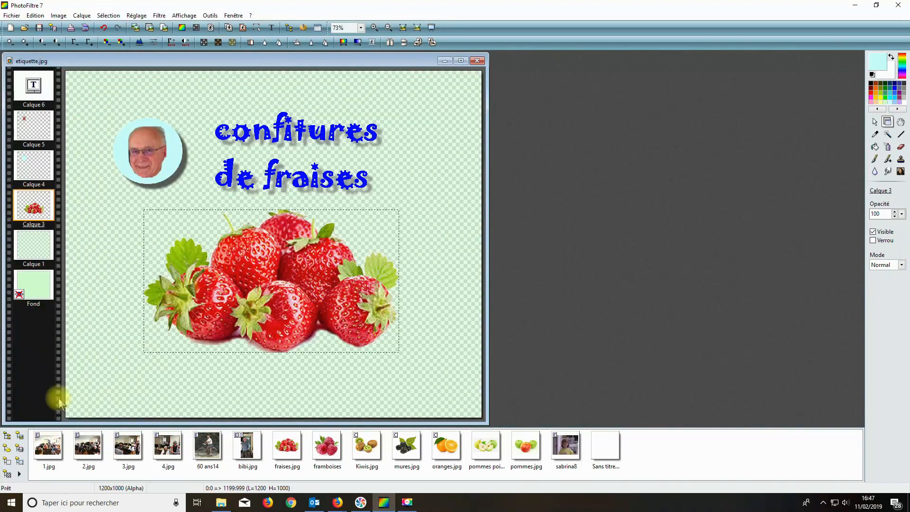
pyautogui.rightClick(31, 241)
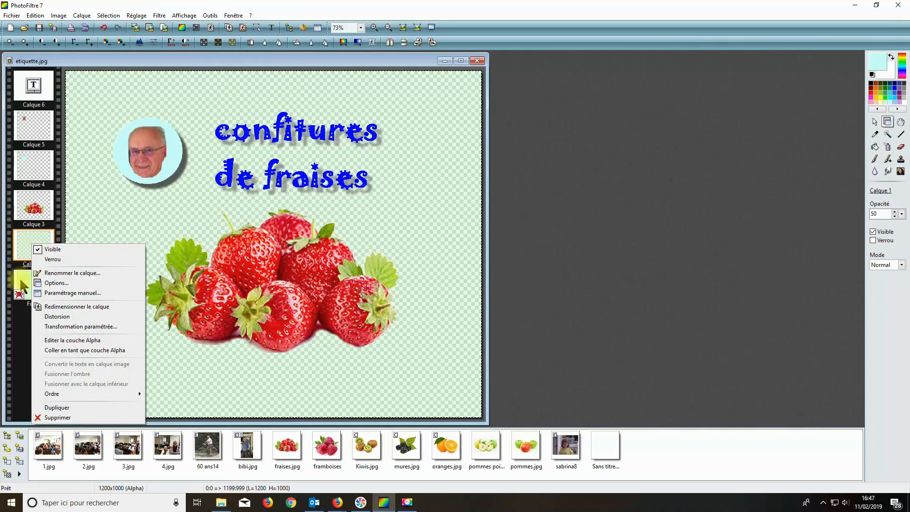
pyautogui.click(66, 418)
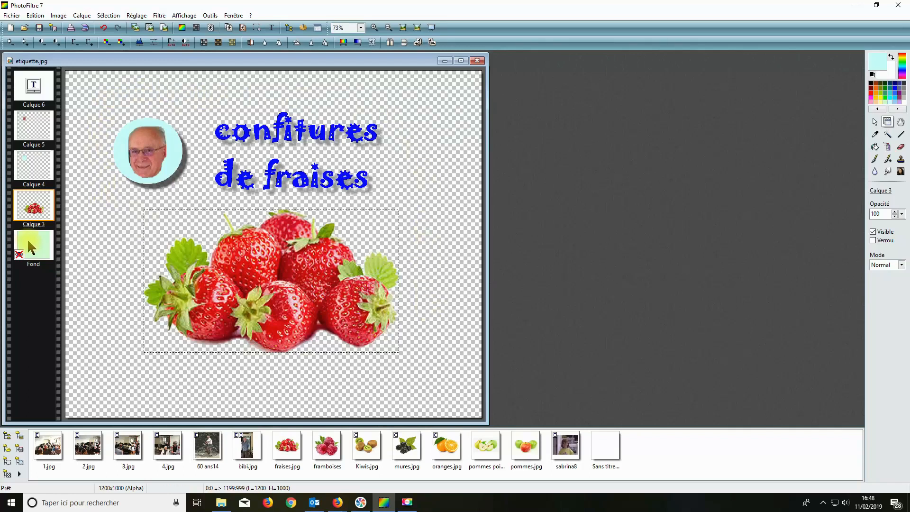
# Step: Make the green background layer Fond visible and select it
pyautogui.rightClick(31, 255)
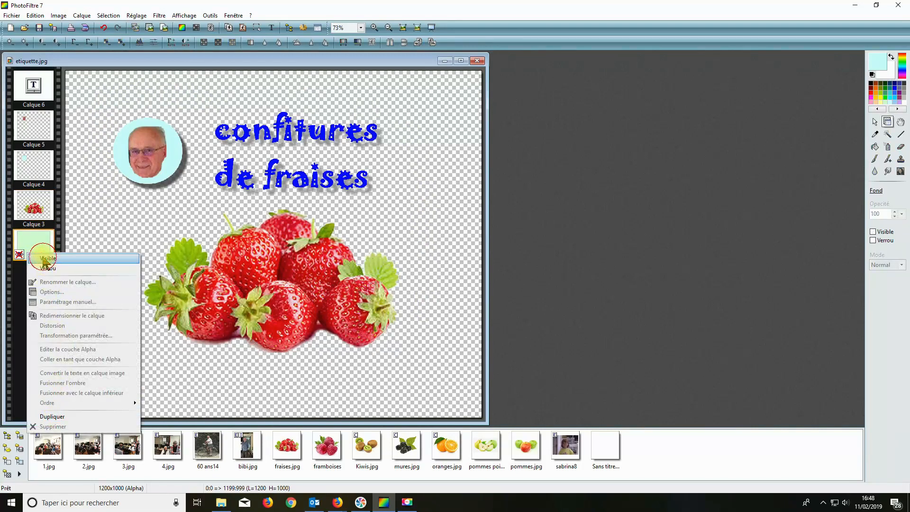
pyautogui.click(45, 258)
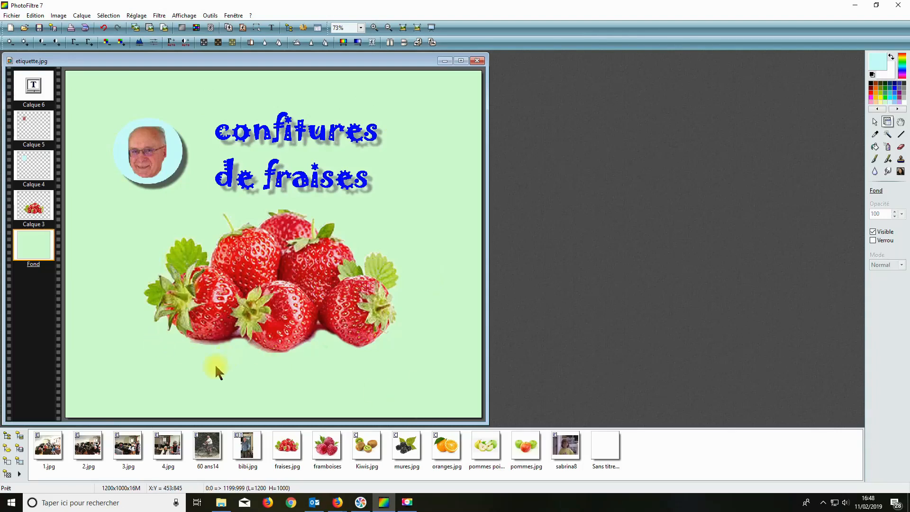
pyautogui.click(34, 245)
# Step: Add an orange exterior frame (Encadrement extérieur) with a width of 25 around the label, without a background pattern
pyautogui.click(59, 16)
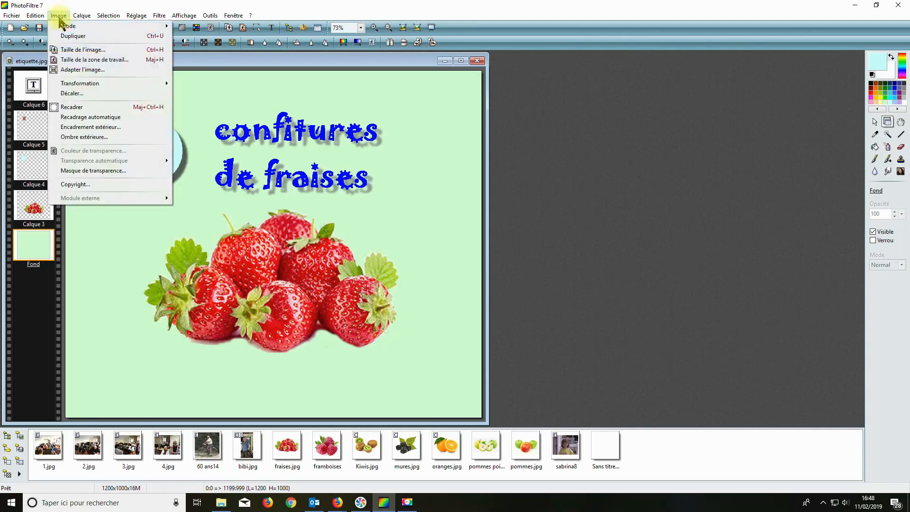
pyautogui.click(85, 127)
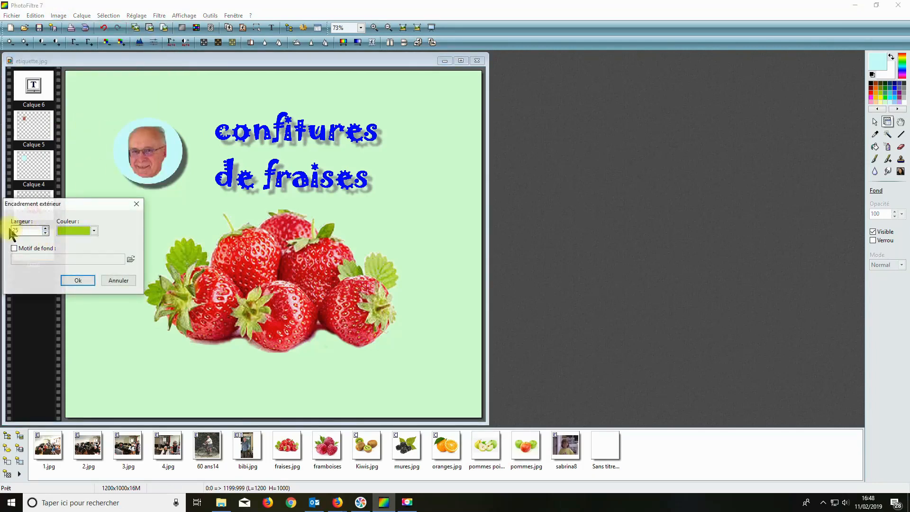
pyautogui.click(95, 231)
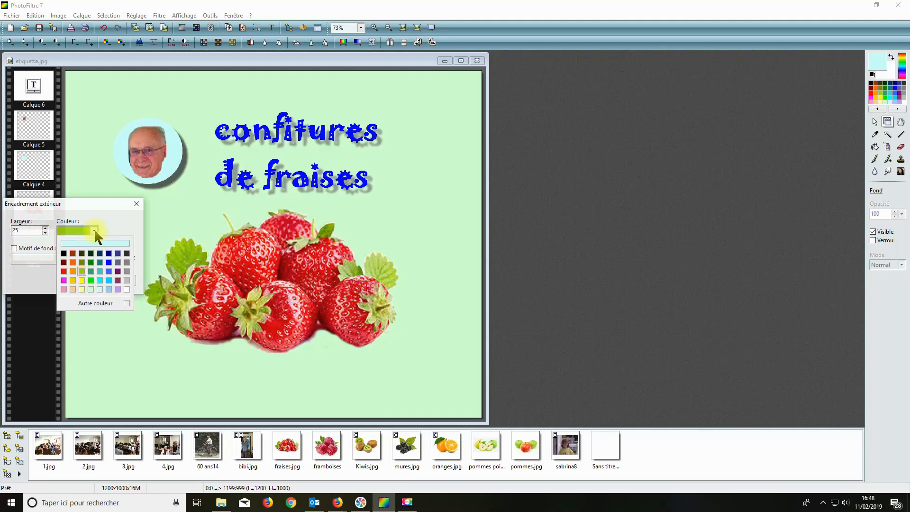
pyautogui.click(72, 263)
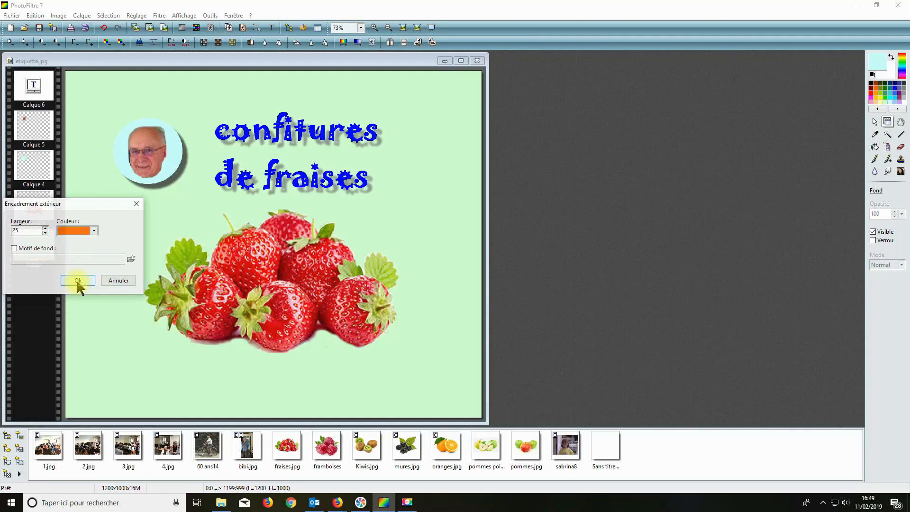
pyautogui.click(78, 281)
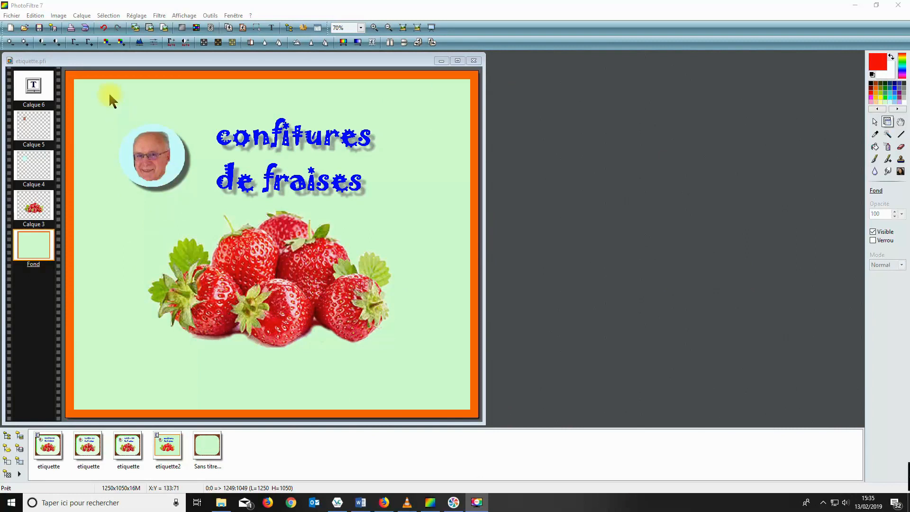
# Step: Save the orange-framed label as PNG under the name 1 in the photofiltre folder, without layers, non-interlaced, filtering Aucun
pyautogui.click(12, 16)
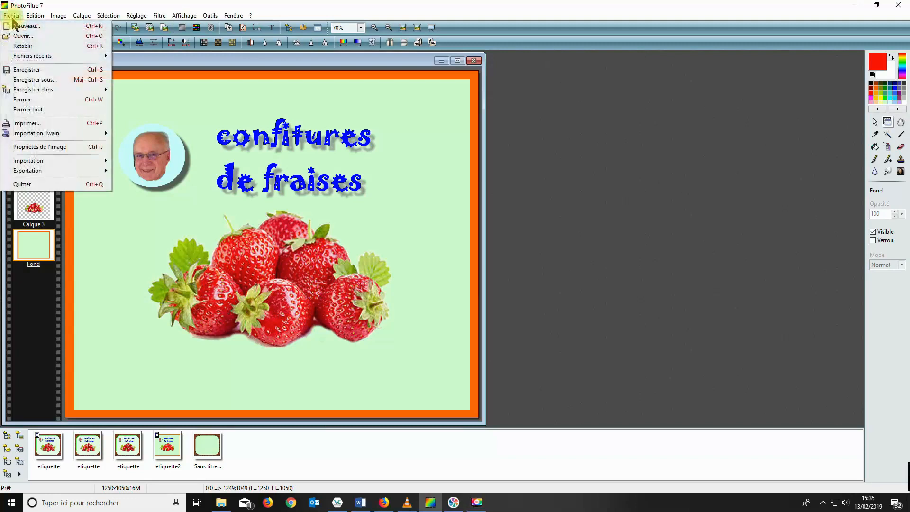
pyautogui.click(33, 79)
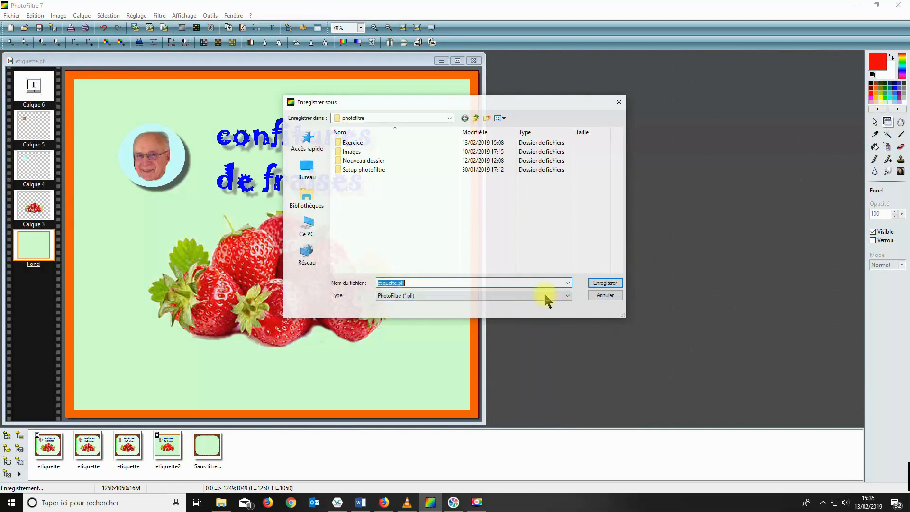
pyautogui.click(567, 296)
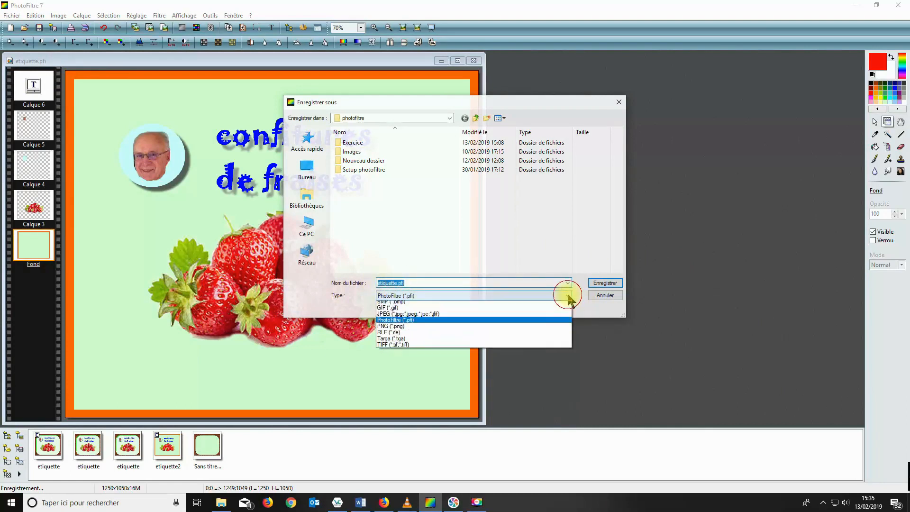
pyautogui.click(419, 329)
pyautogui.doubleClick(411, 280)
pyautogui.write('1')
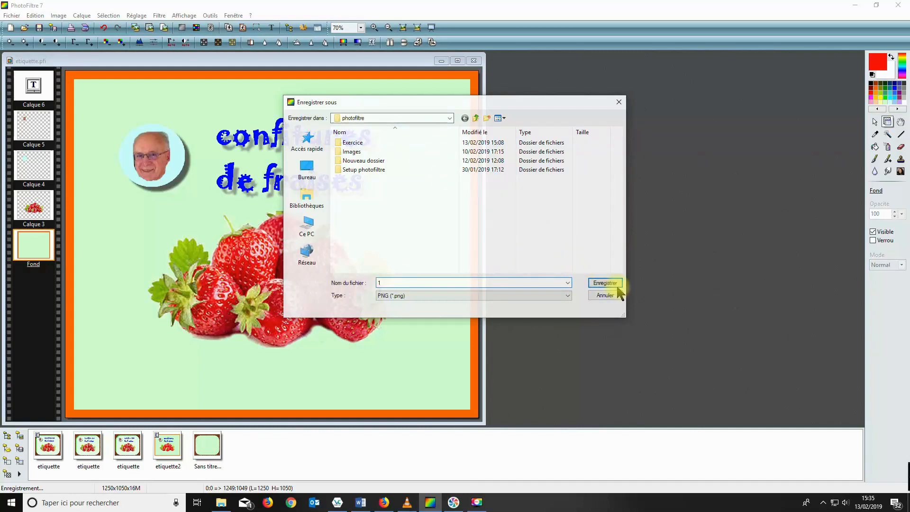
pyautogui.click(602, 283)
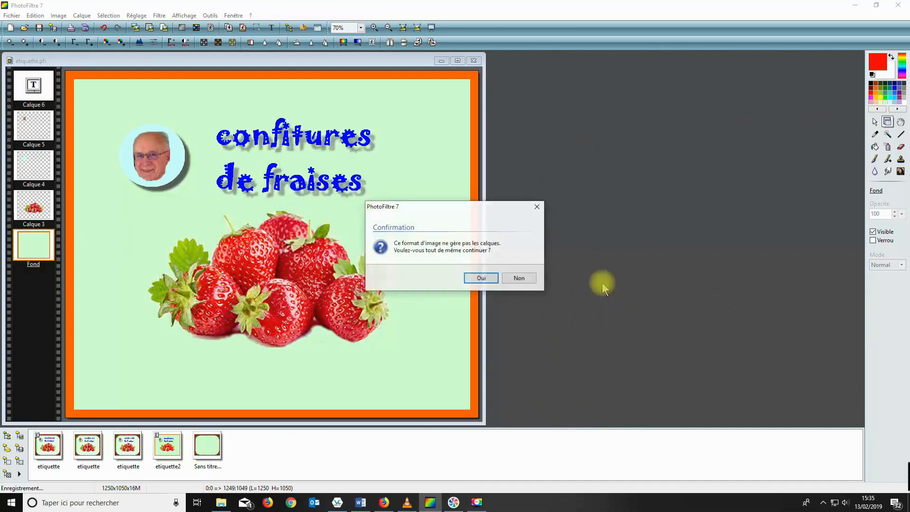
pyautogui.click(487, 283)
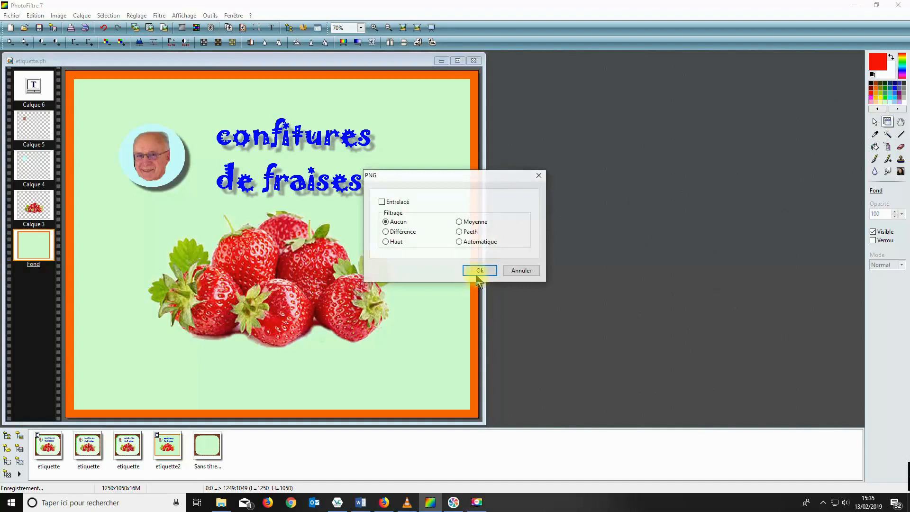
pyautogui.click(474, 270)
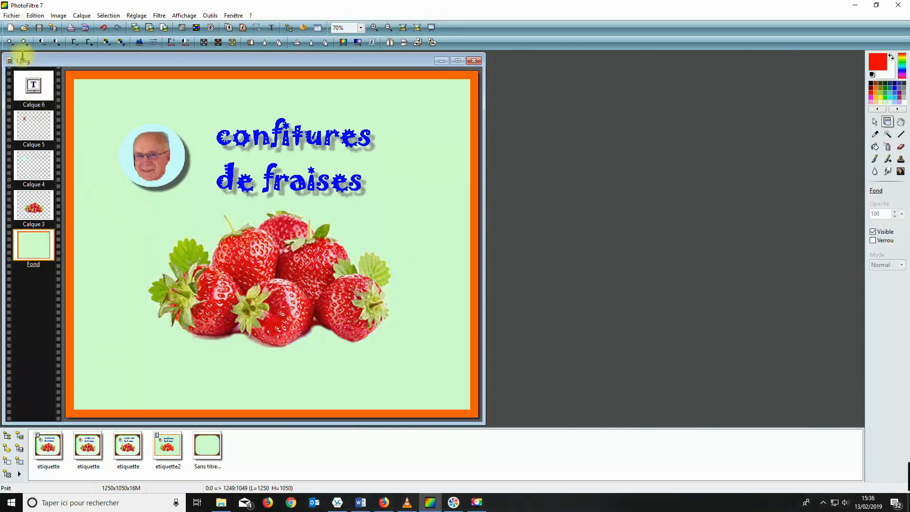
# Step: Save a second PNG copy of the label under the name 2, without layers, non-interlaced, filtering Aucun
pyautogui.click(12, 15)
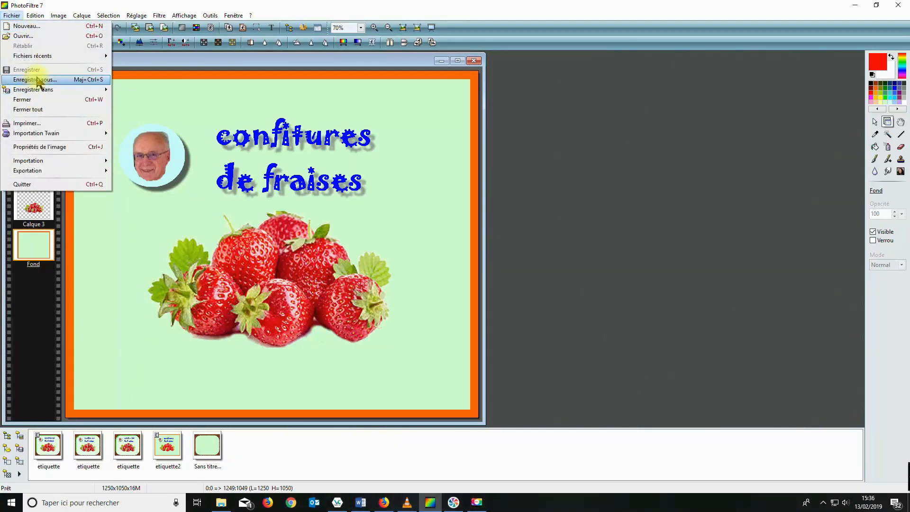
pyautogui.click(35, 79)
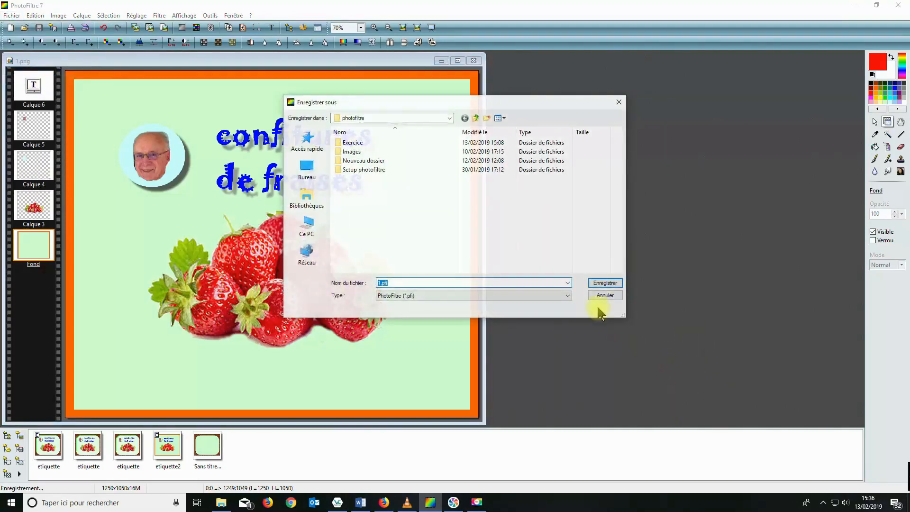
pyautogui.write('2')
pyautogui.click(568, 296)
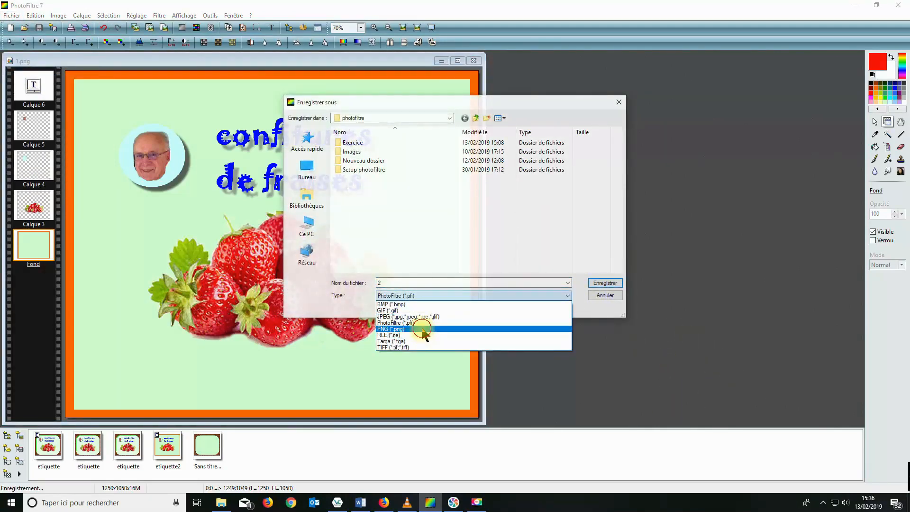
pyautogui.click(423, 329)
pyautogui.click(598, 283)
pyautogui.click(481, 277)
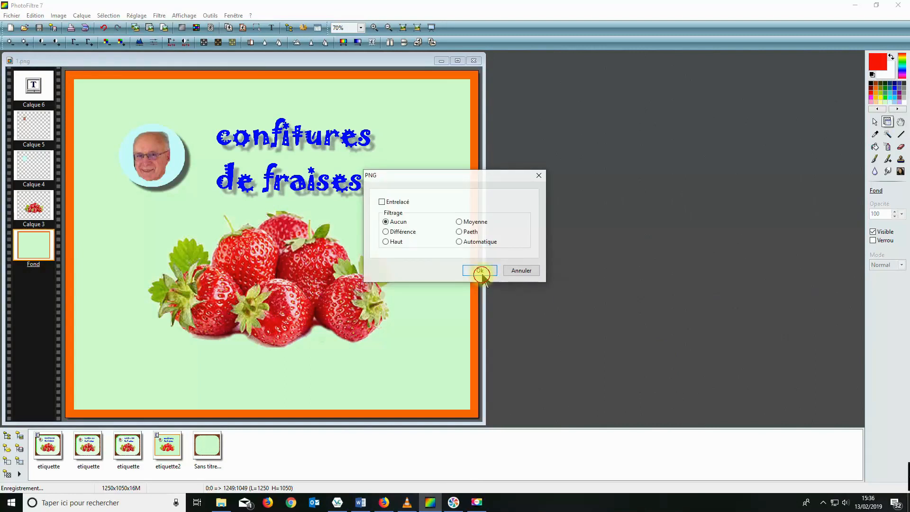
pyautogui.click(480, 274)
# Step: Save a third PNG copy of the label as 3.png in the photofiltre folder, accepting the loss of layers
pyautogui.click(12, 15)
pyautogui.click(29, 75)
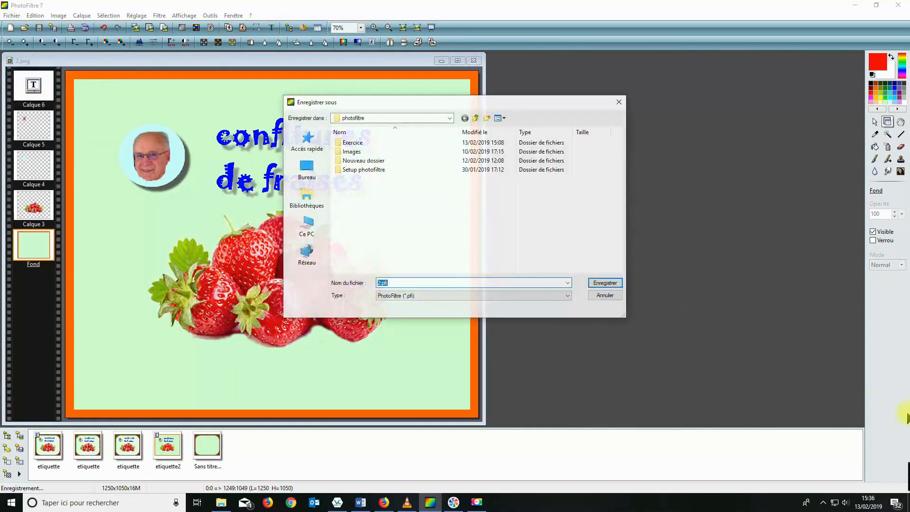
pyautogui.write('3')
pyautogui.click(566, 295)
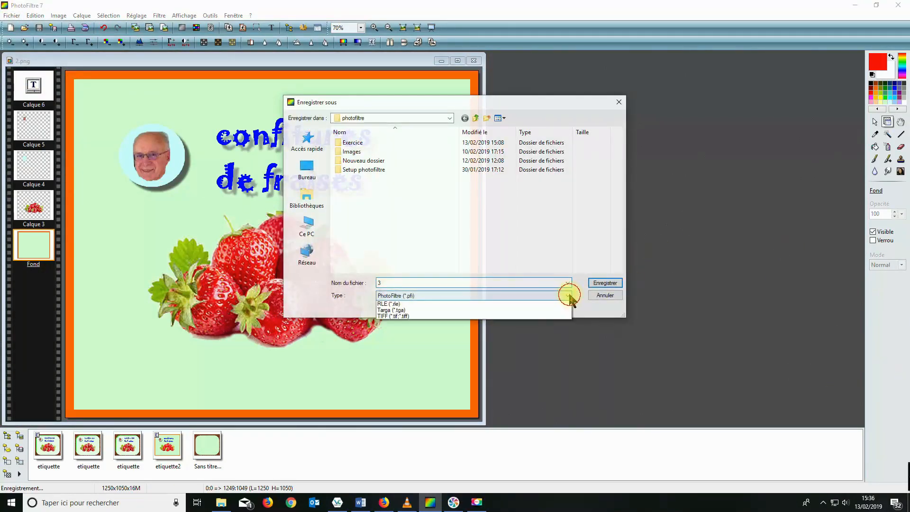
pyautogui.click(440, 328)
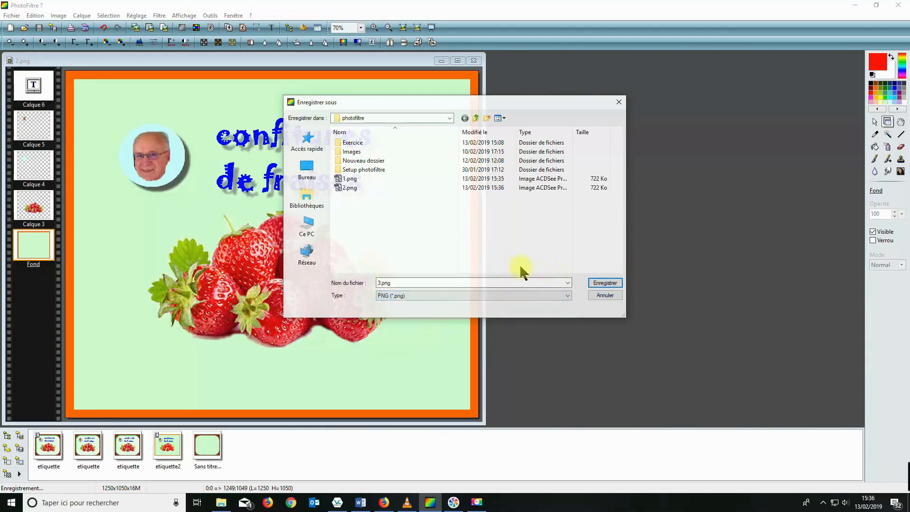
pyautogui.click(601, 283)
pyautogui.click(481, 278)
pyautogui.click(474, 266)
# Step: Save a fourth PNG copy of the label under the name 4, without layers, non-interlaced, filtering Aucun
pyautogui.click(11, 15)
pyautogui.click(33, 79)
pyautogui.write('4')
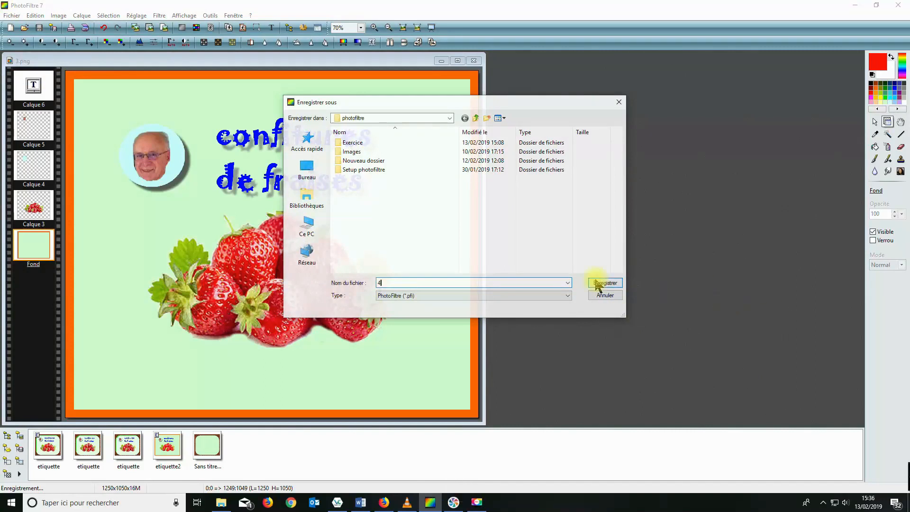
pyautogui.click(567, 296)
pyautogui.click(424, 329)
pyautogui.click(605, 283)
pyautogui.click(465, 282)
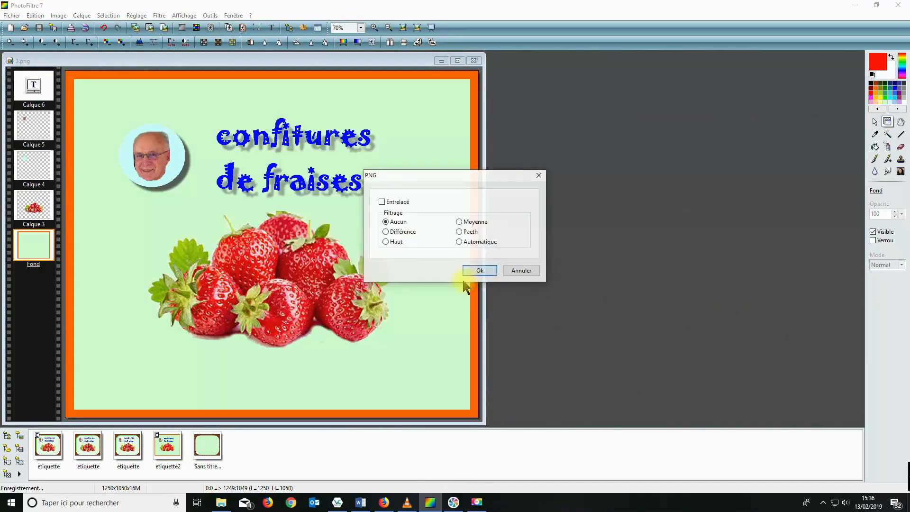
pyautogui.click(479, 273)
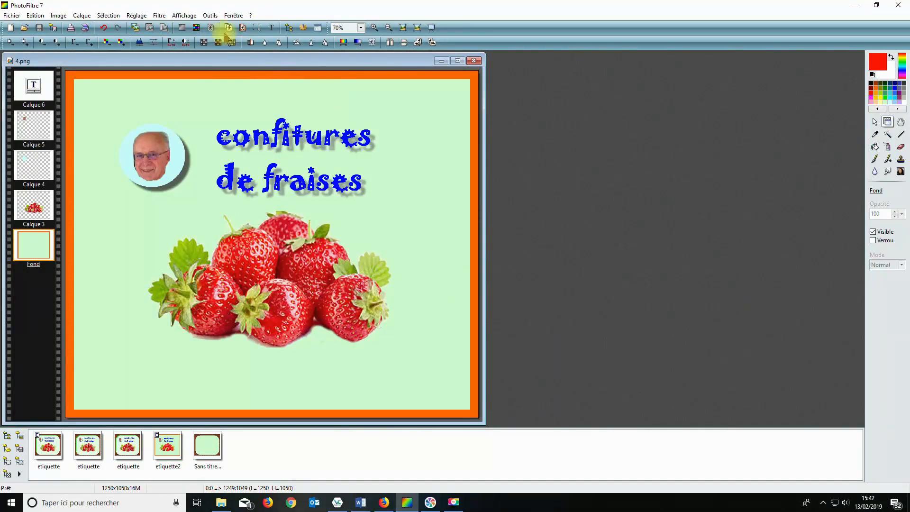
# Step: Start a contact sheet with the Planche contact module and set its source folder to _2019\photofiltre
pyautogui.click(211, 17)
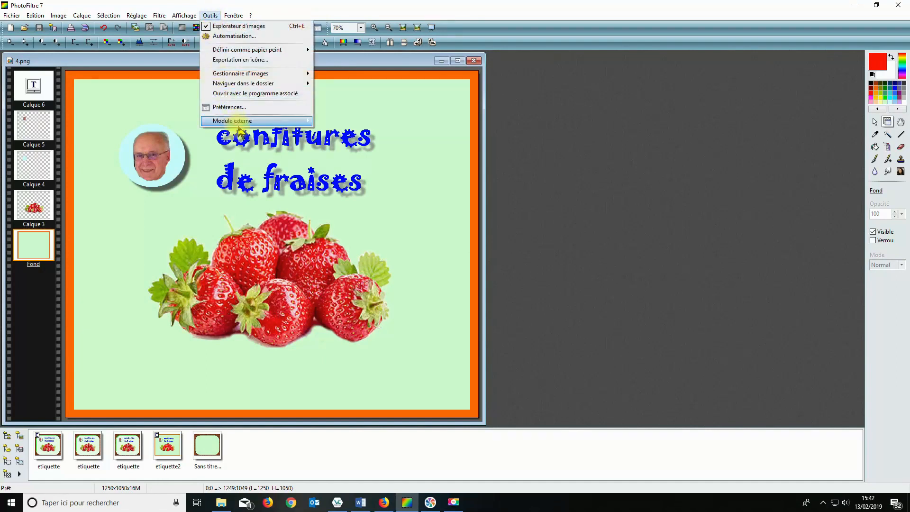
pyautogui.moveTo(238, 121)
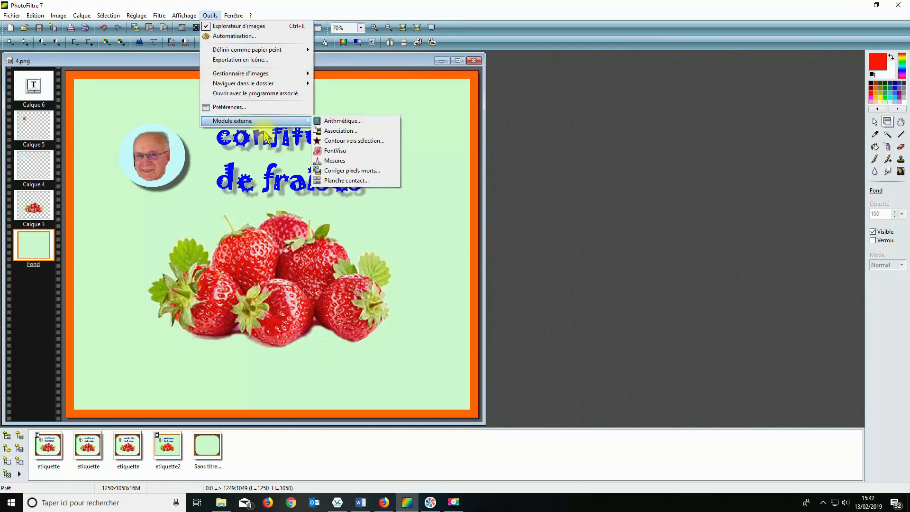
pyautogui.click(358, 181)
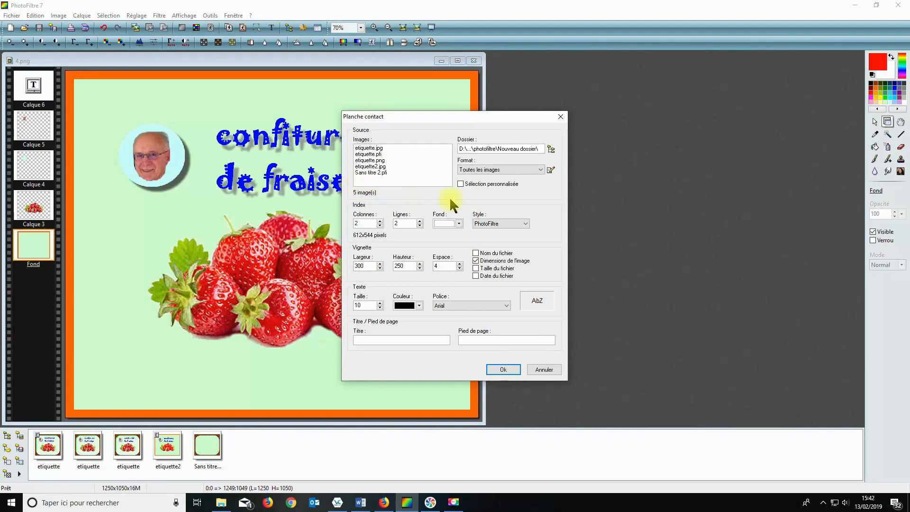
pyautogui.click(551, 150)
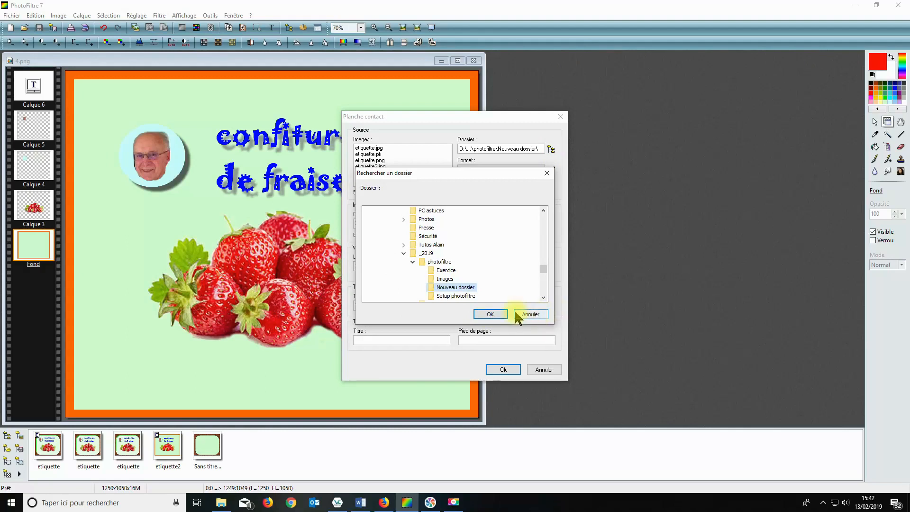
pyautogui.click(433, 261)
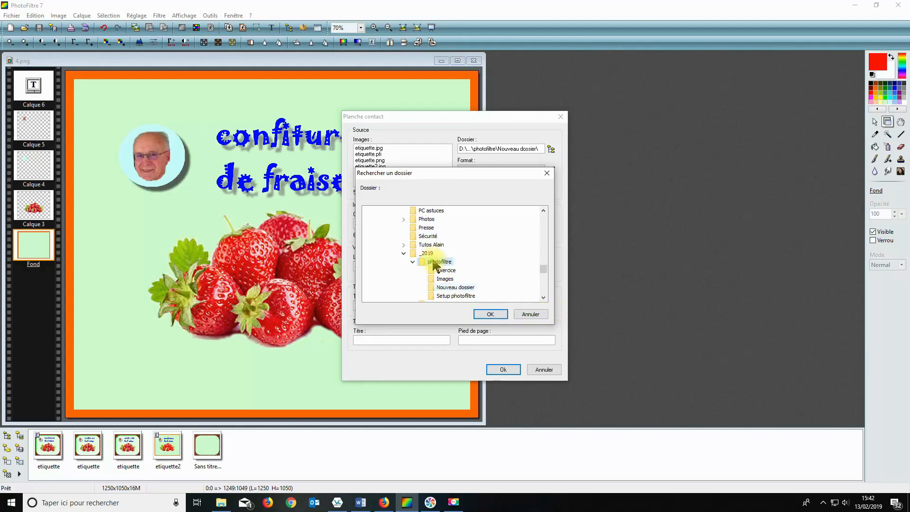
pyautogui.click(491, 314)
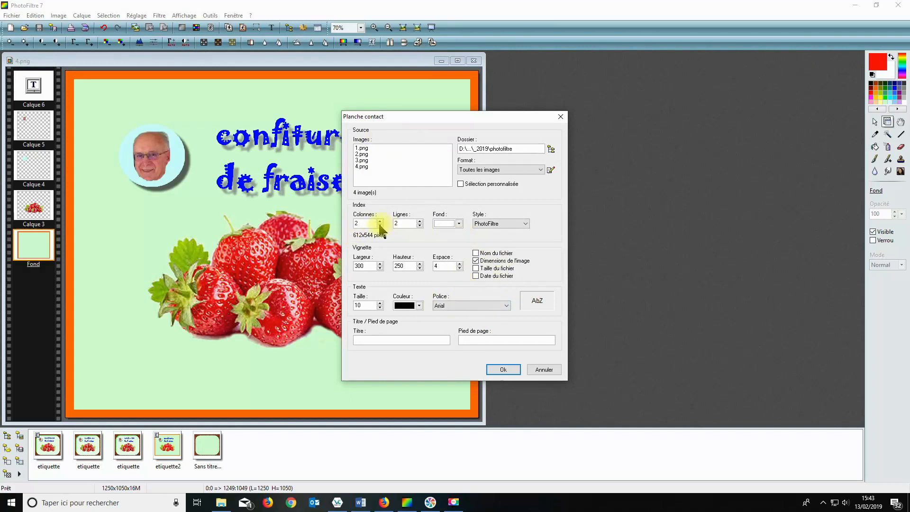
# Step: Generate the contact sheet with 2 columns, captioning the thumbnails with the file name instead of the image dimensions
pyautogui.doubleClick(358, 223)
pyautogui.press('BackSpace')
pyautogui.write('2')
pyautogui.click(380, 226)
pyautogui.click(380, 221)
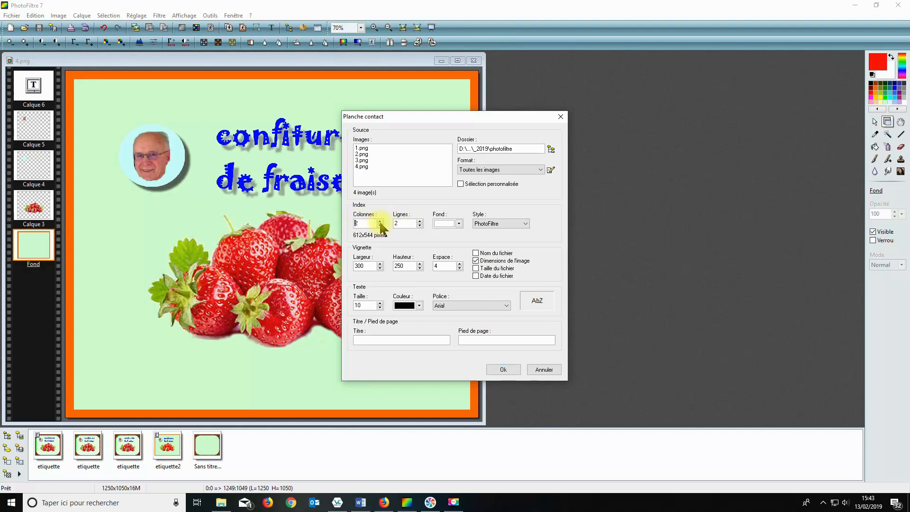
pyautogui.click(477, 254)
pyautogui.click(477, 260)
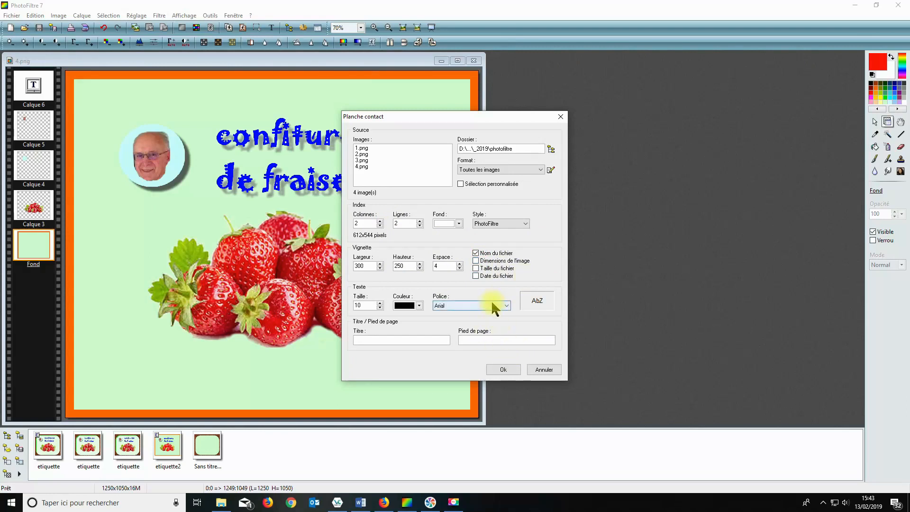
pyautogui.click(504, 370)
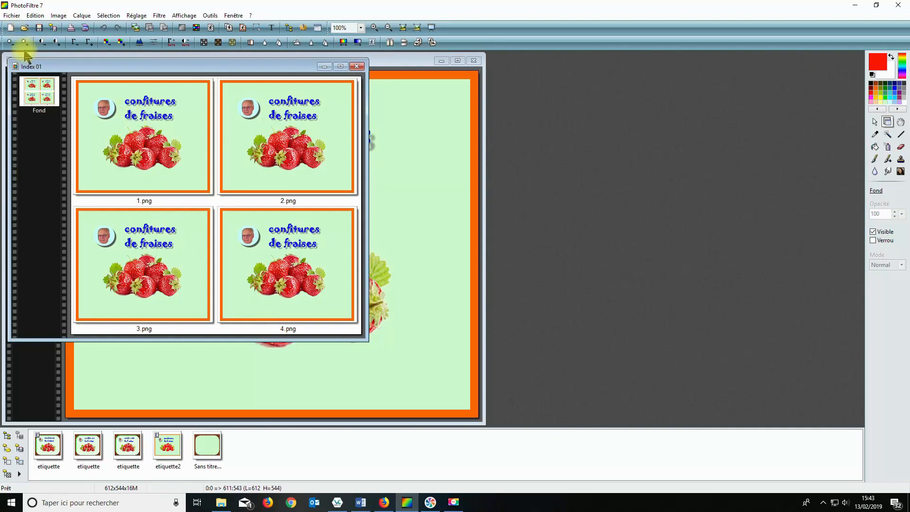
# Step: Print the contact sheet scaled to use the whole page
pyautogui.click(11, 15)
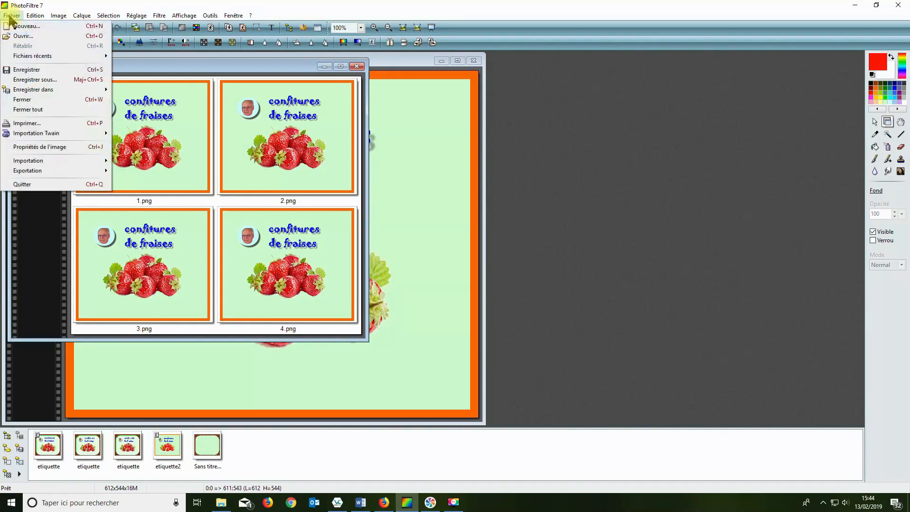
pyautogui.click(31, 125)
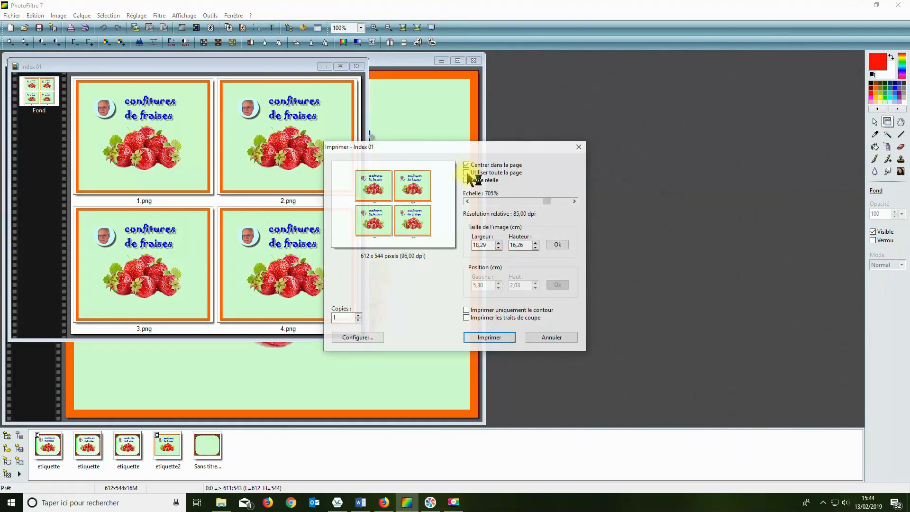
pyautogui.click(467, 172)
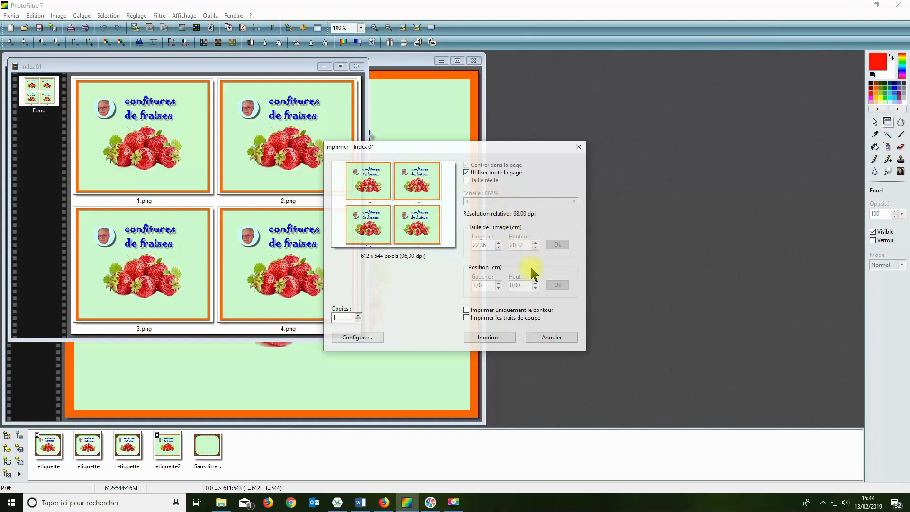
pyautogui.click(489, 337)
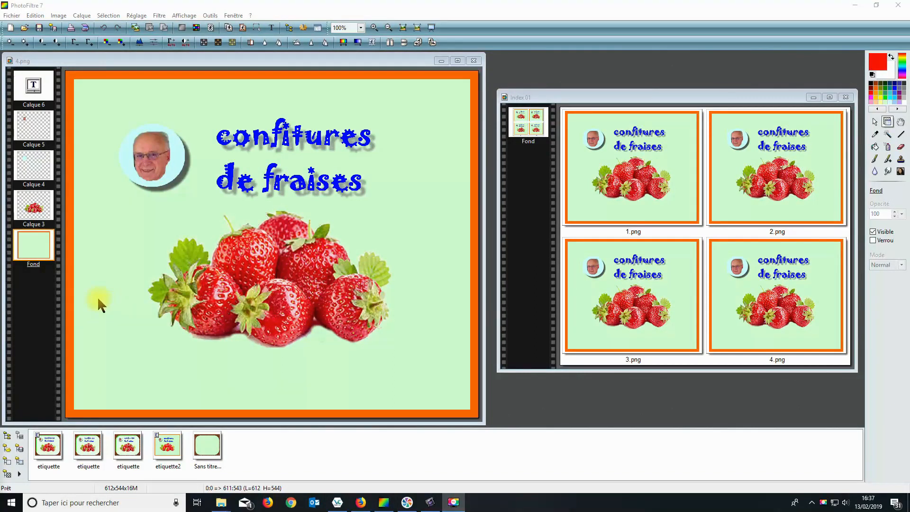
# Step: Duplicate the Fond layer of 4.png and move the copy above all other layers, including the text layer
pyautogui.rightClick(31, 252)
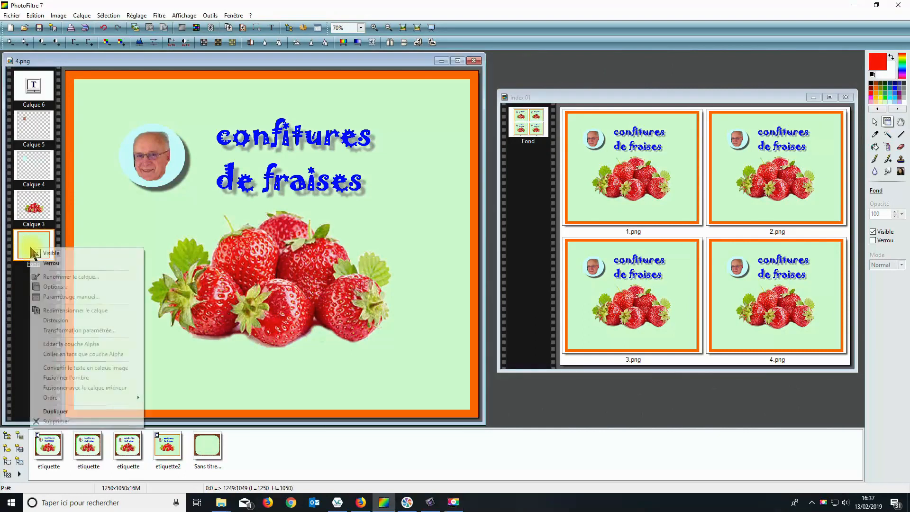
pyautogui.click(49, 412)
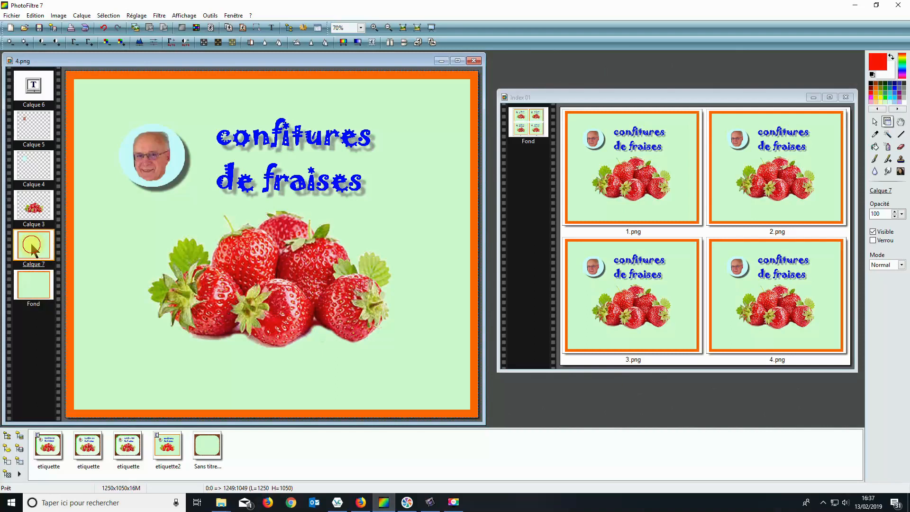
pyautogui.moveTo(31, 243); pyautogui.dragTo(38, 197)
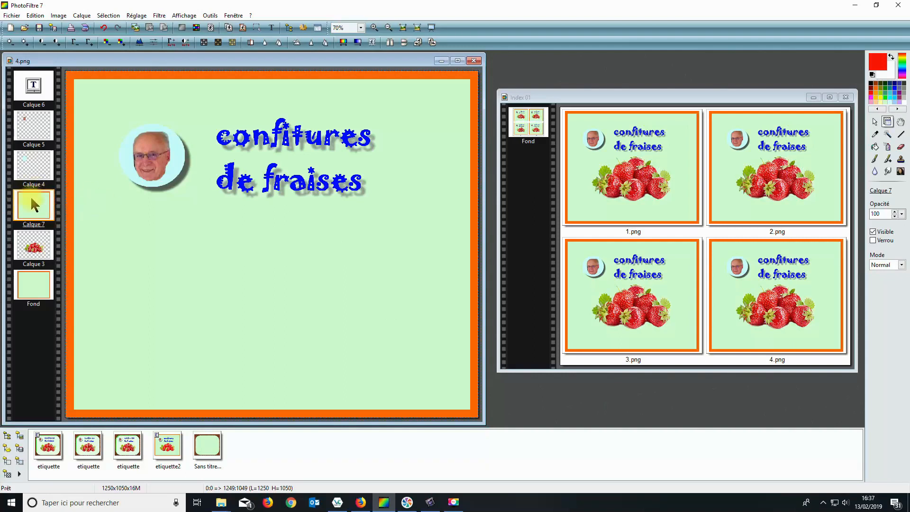
pyautogui.moveTo(38, 208); pyautogui.dragTo(39, 155)
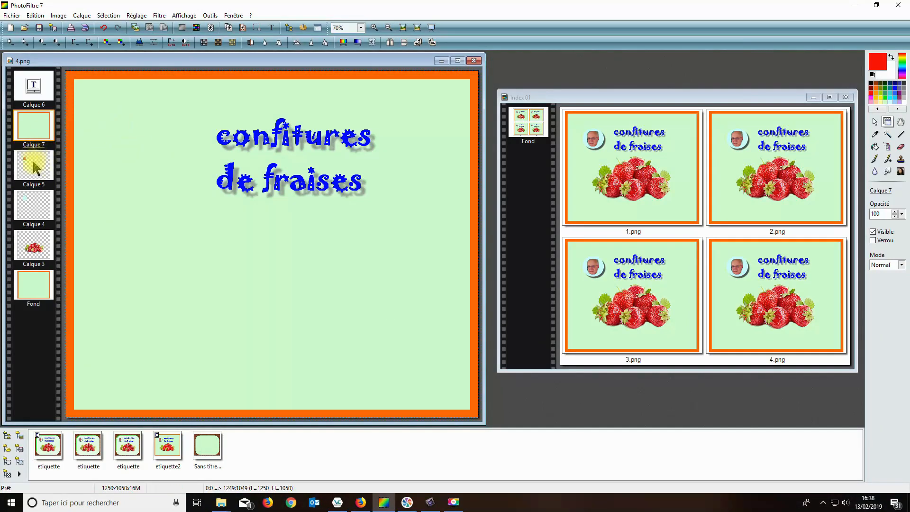
pyautogui.moveTo(37, 127); pyautogui.dragTo(37, 86)
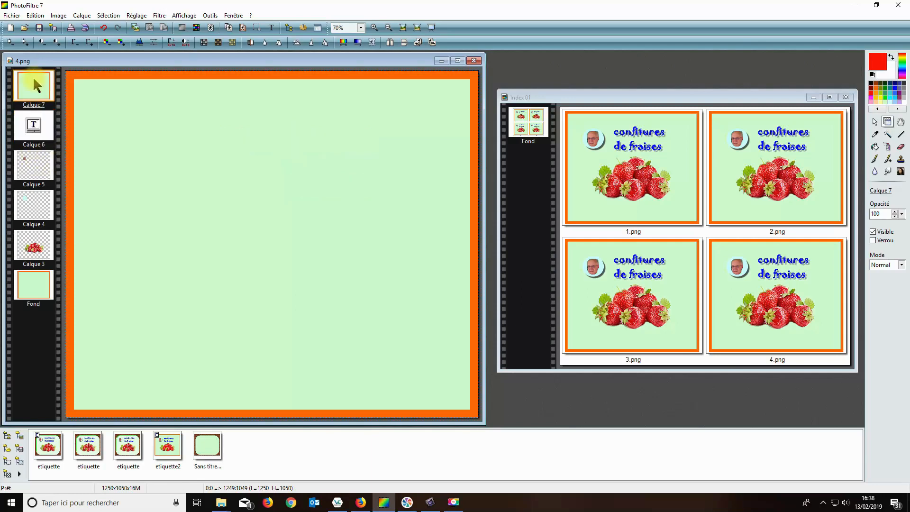